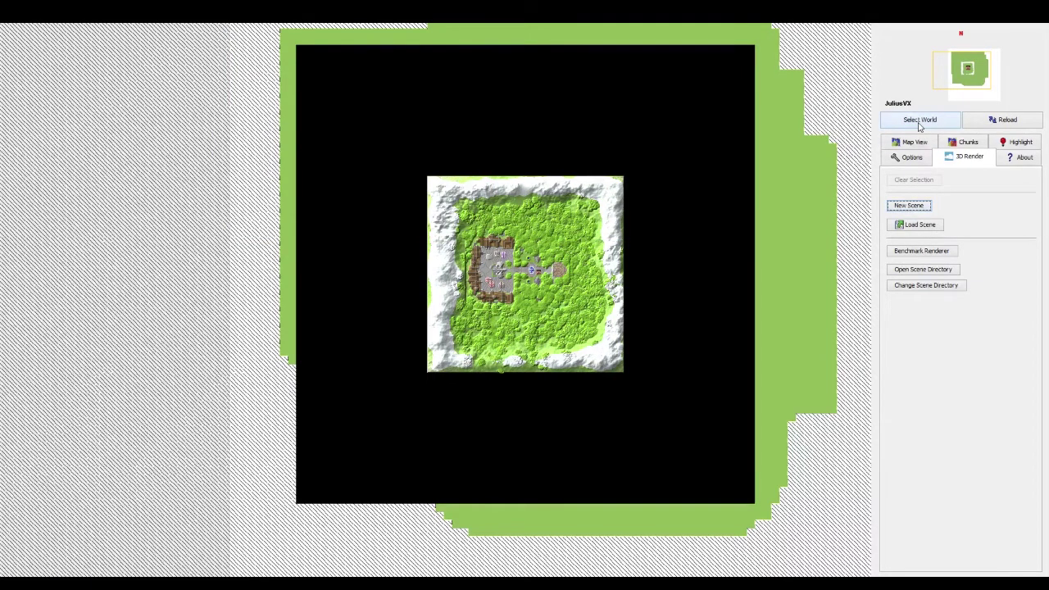
Use Select World to load the FantasyIslandMap save into the map view.
left_click(919, 123)
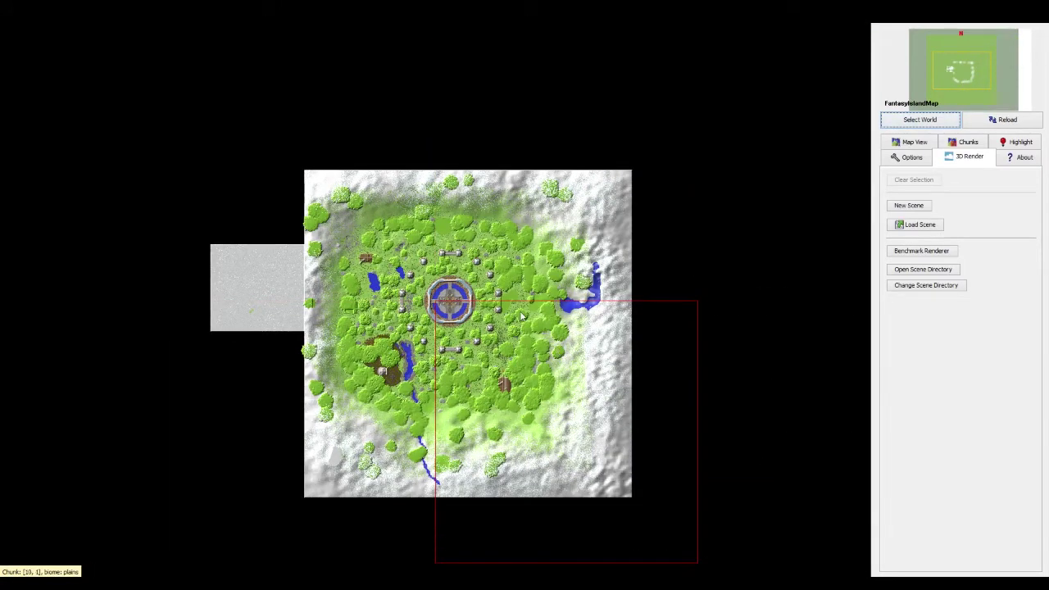
Show the Map View settings (Overworld, zoom 20, layer 63) and pan to recentre the island.
scroll(460, 328, "up", 3)
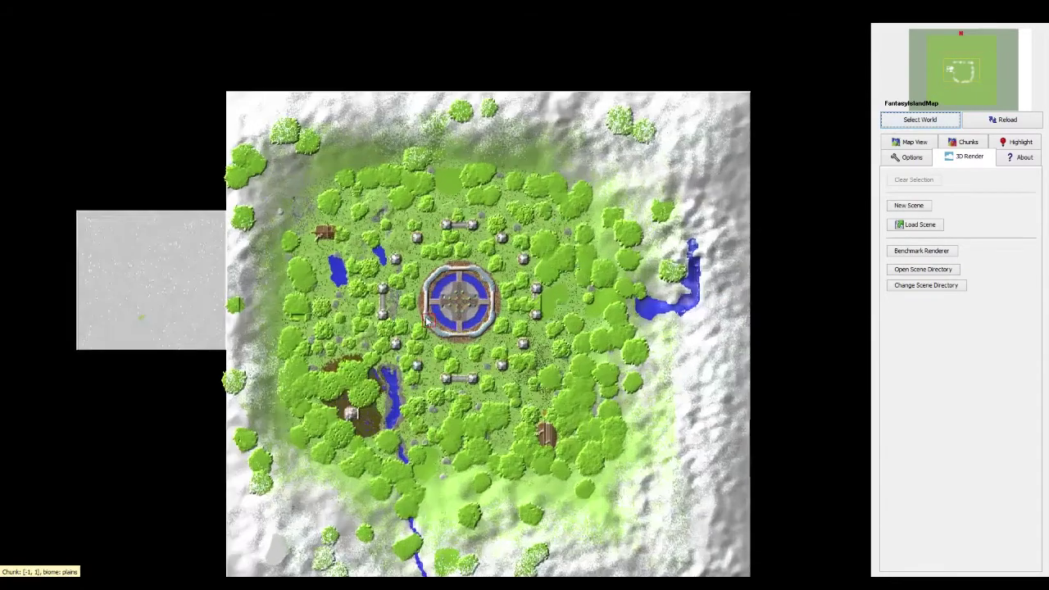
scroll(451, 328, "down", 3)
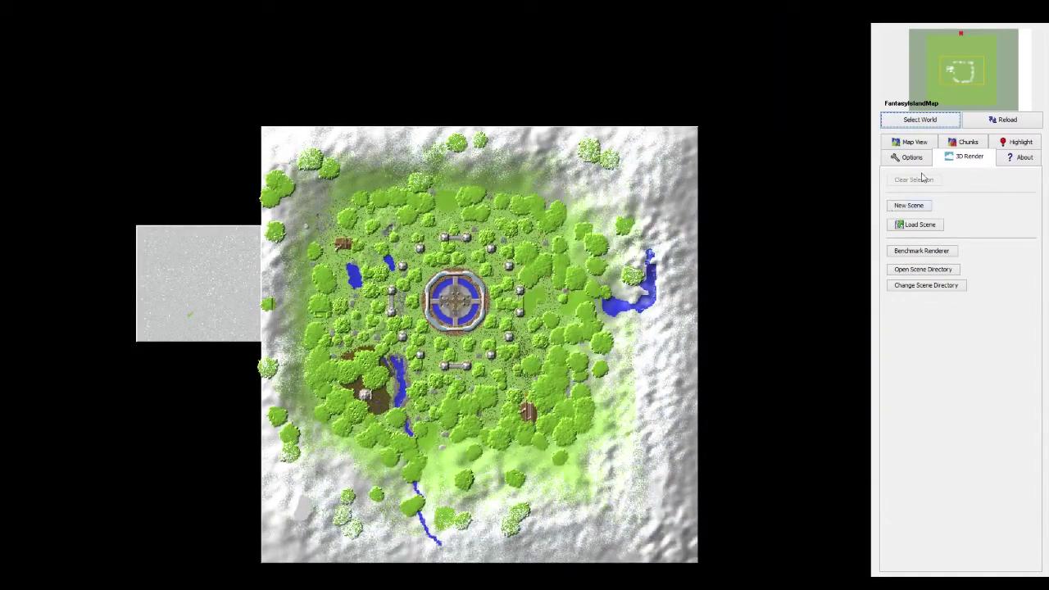
left_click(920, 145)
left_click_drag(463, 310, 494, 342)
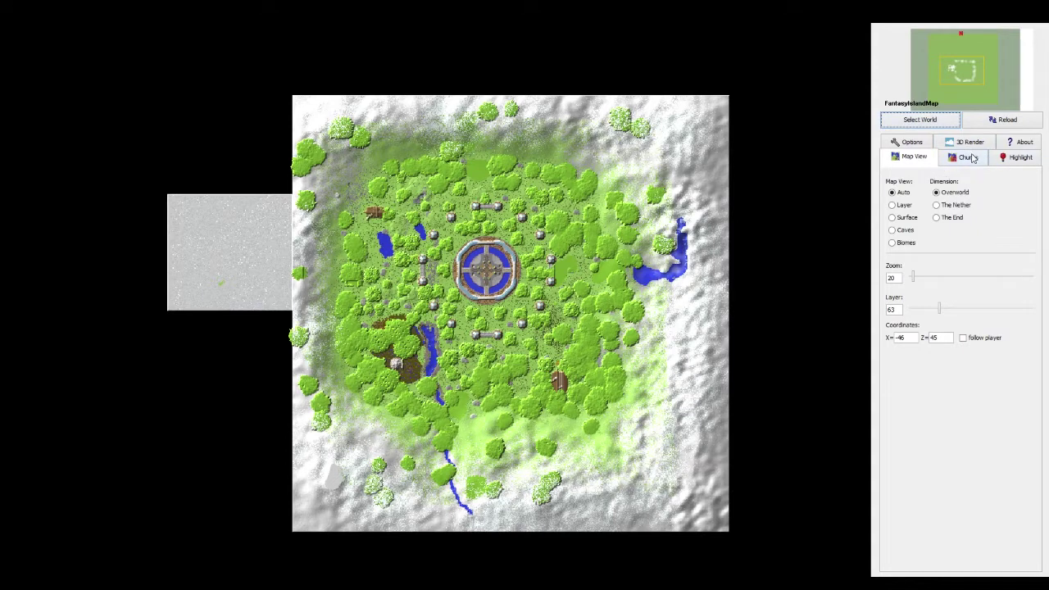
Redraw the map with Minecraft's default textures instead of a custom resource pack.
left_click(924, 143)
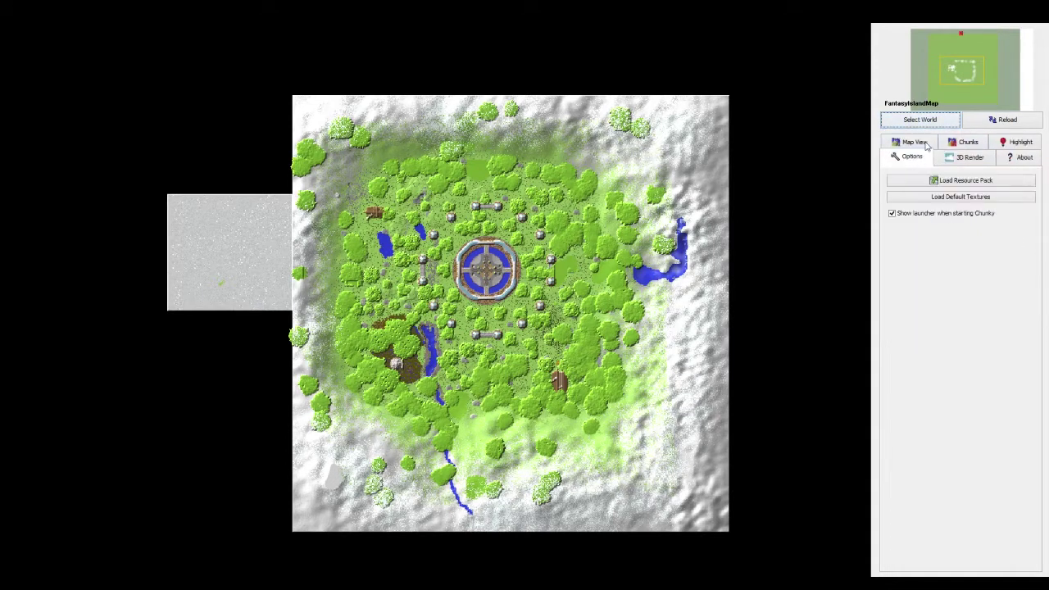
left_click(980, 181)
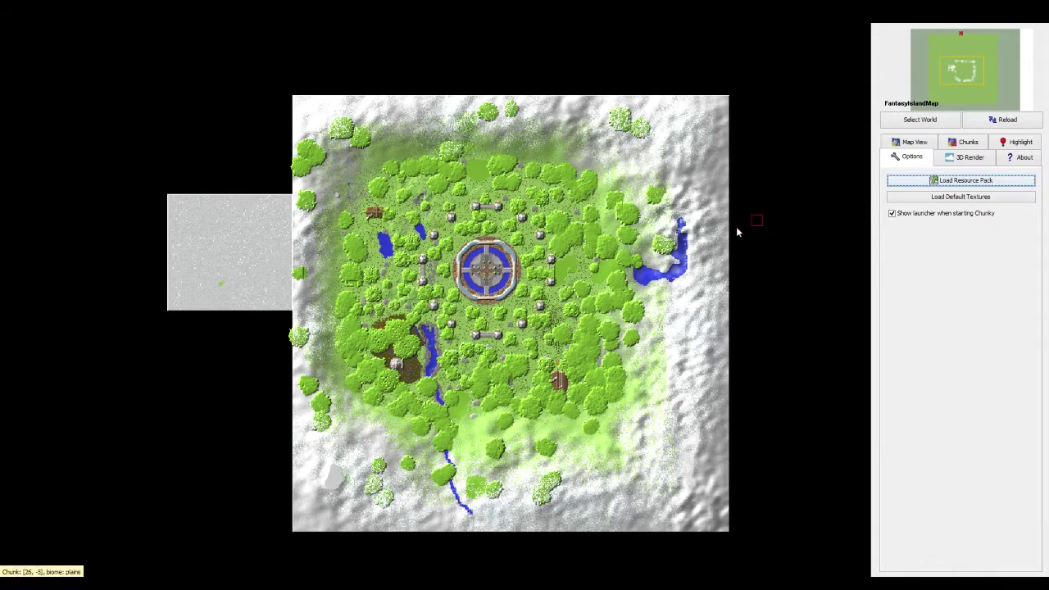
left_click(964, 199)
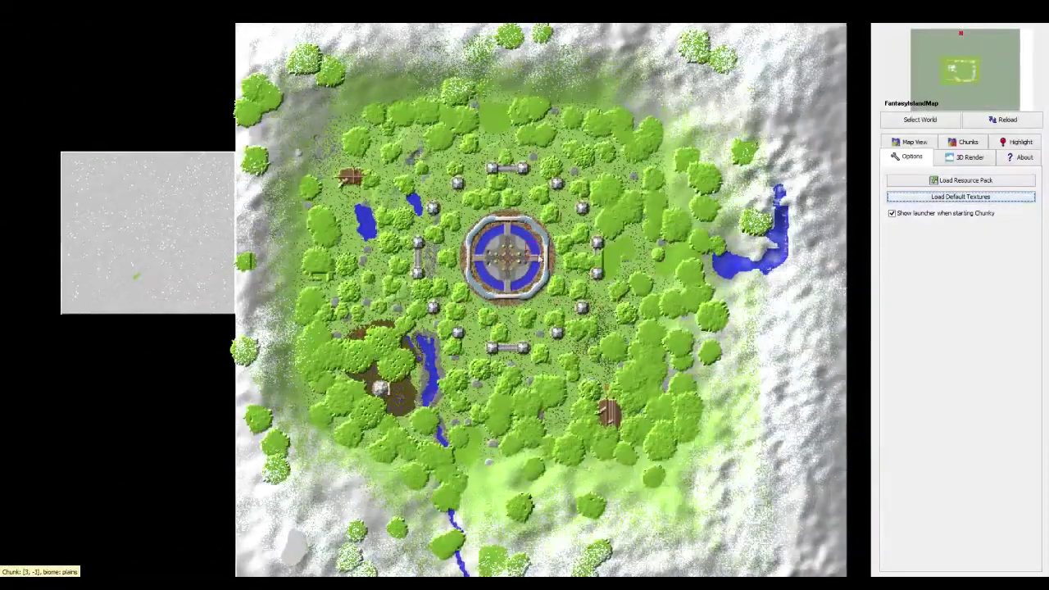
Create a new 3D render scene named FantasyIslandMap at 1280x720 with SPP target 1000.
left_click(966, 157)
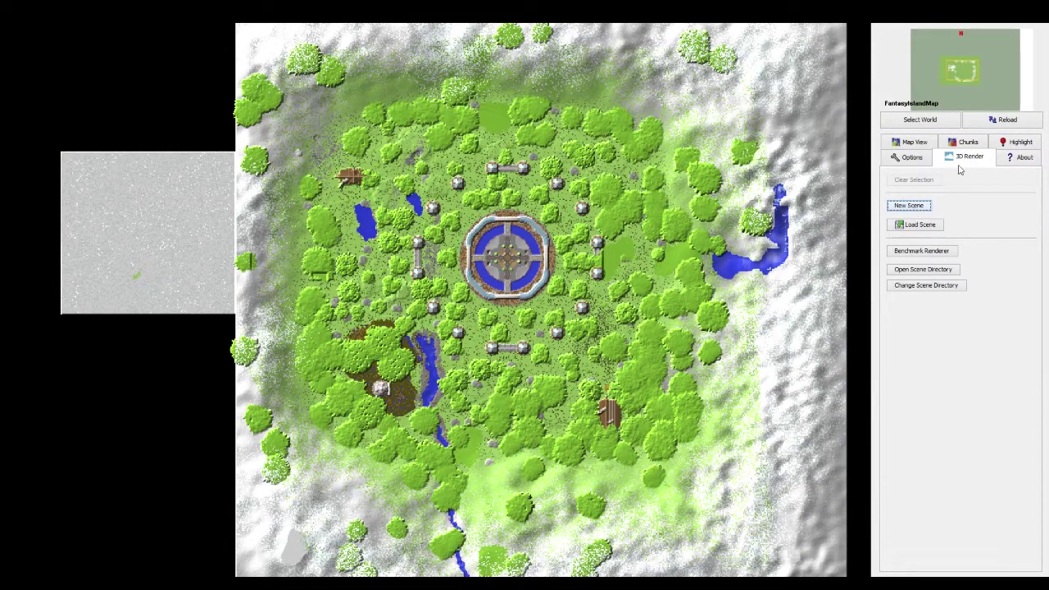
left_click(963, 145)
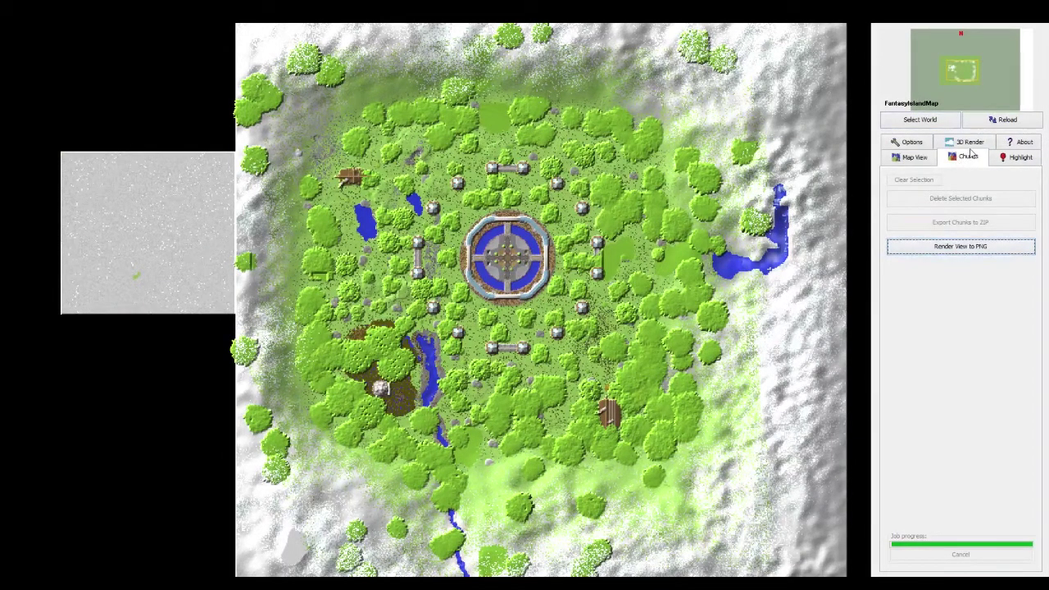
left_click(960, 144)
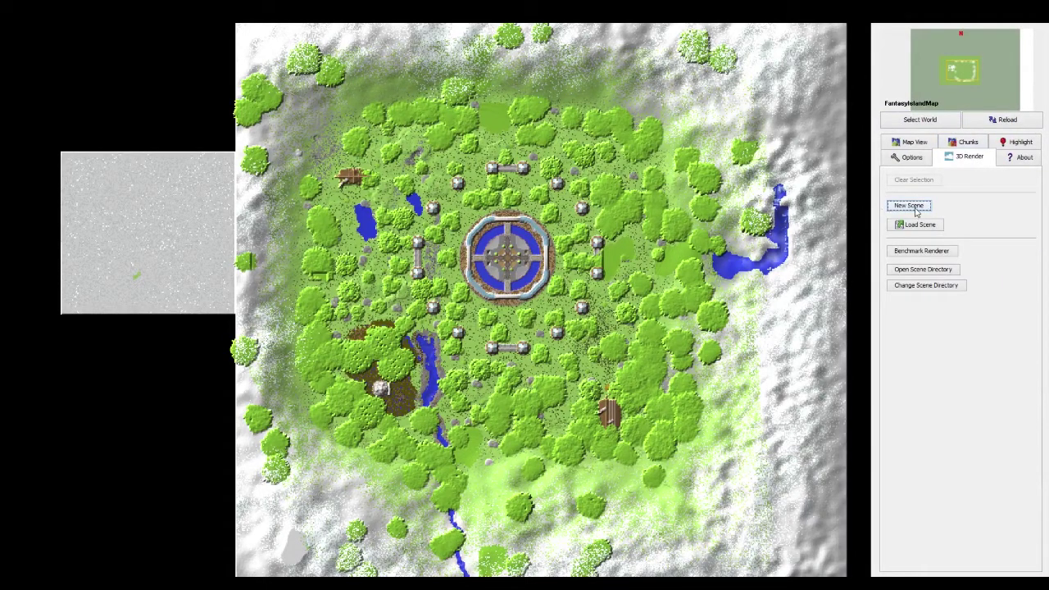
left_click(968, 145)
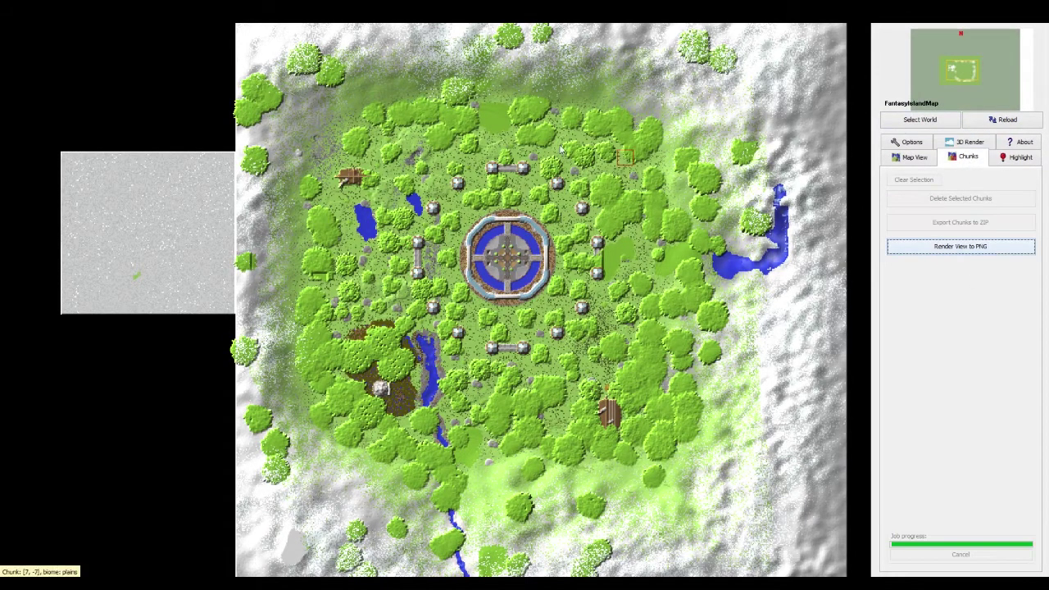
left_click(960, 144)
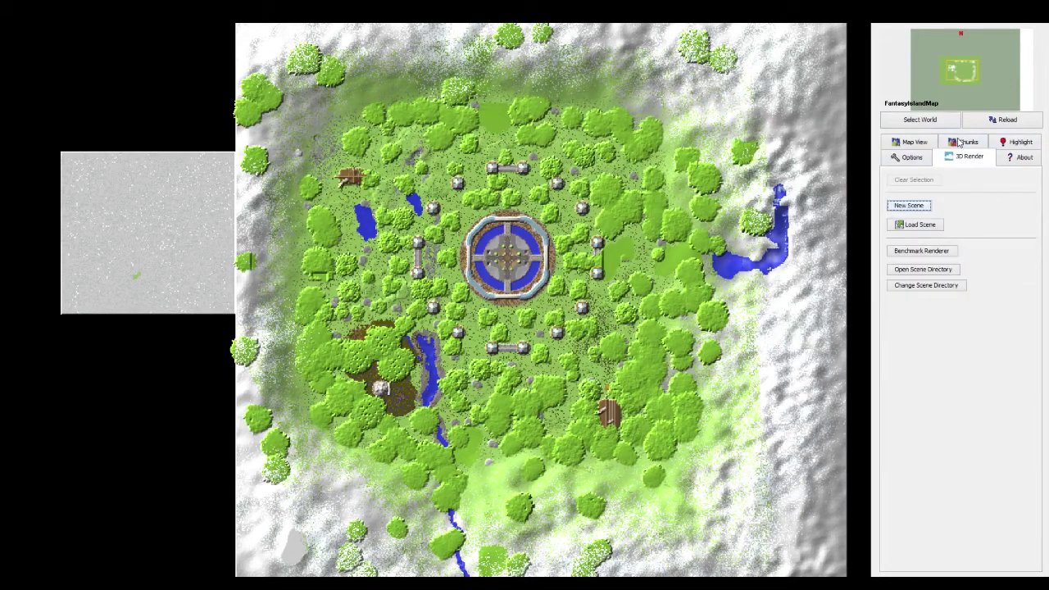
left_click(910, 205)
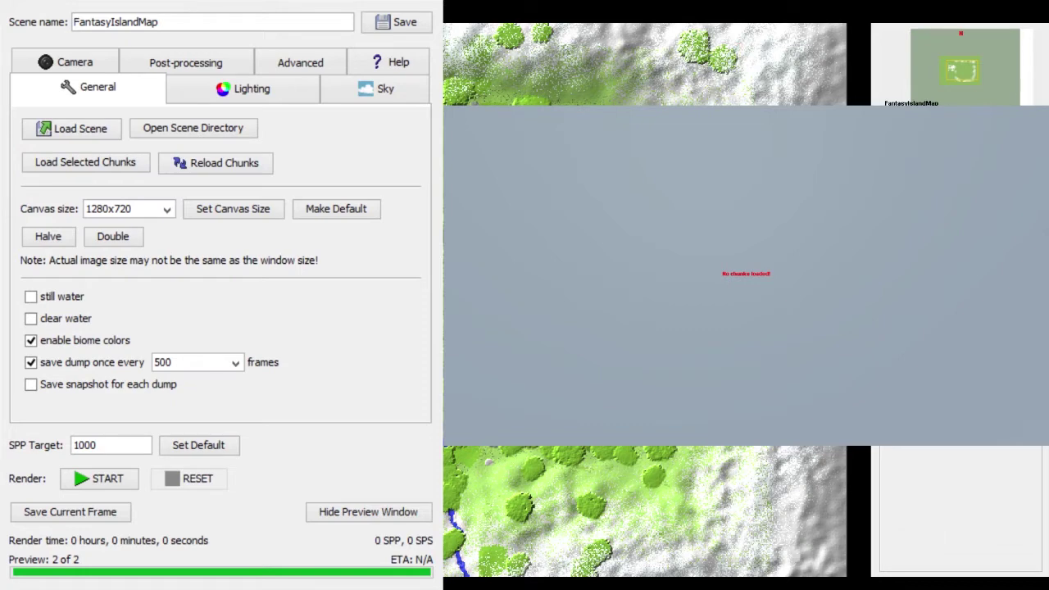
Hide the new scene's render preview window.
left_click(382, 512)
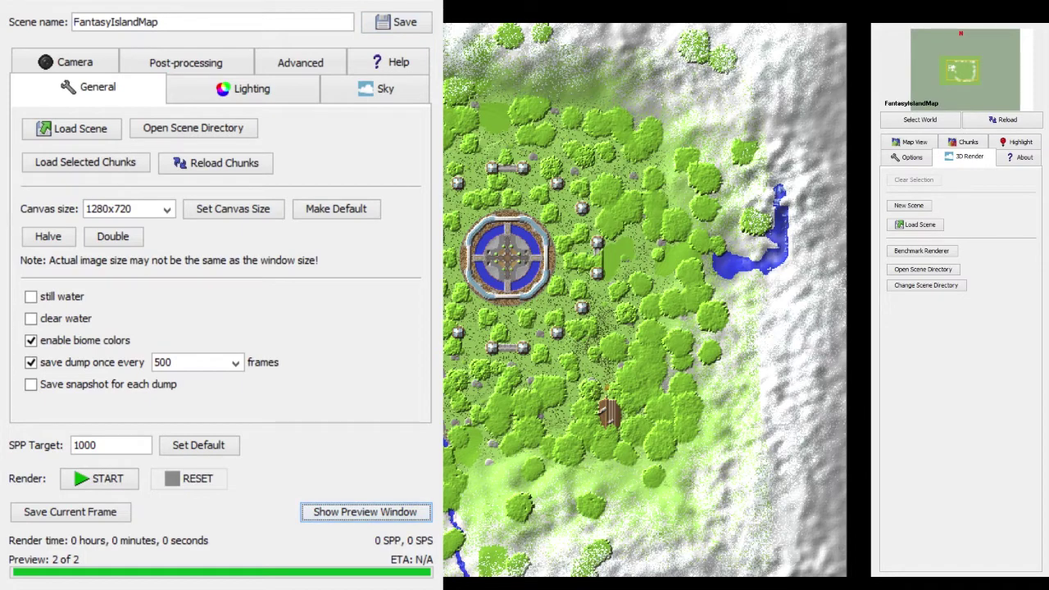
Select the island's chunks on the map and load them into the FantasyIslandMap scene.
left_click(909, 205)
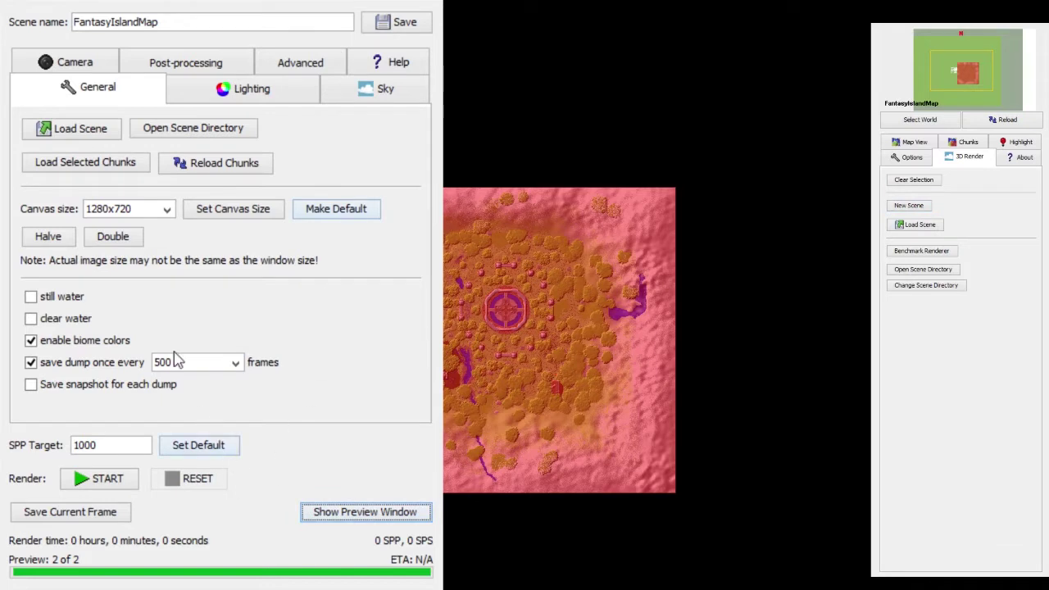
left_click(113, 165)
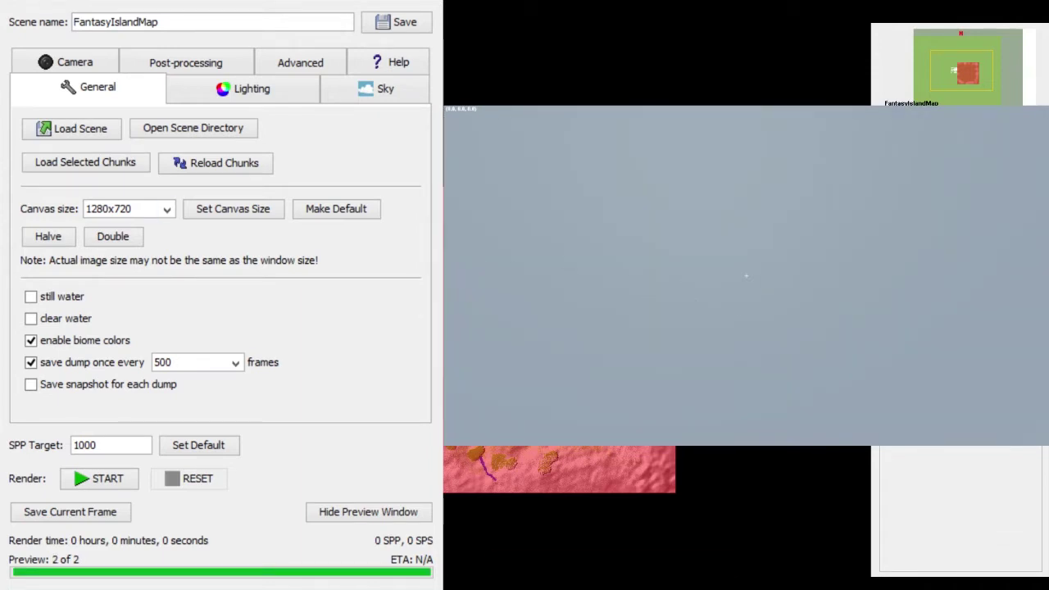
Leave the canvas at 1280x720 and show the scene's Camera settings.
left_click(167, 209)
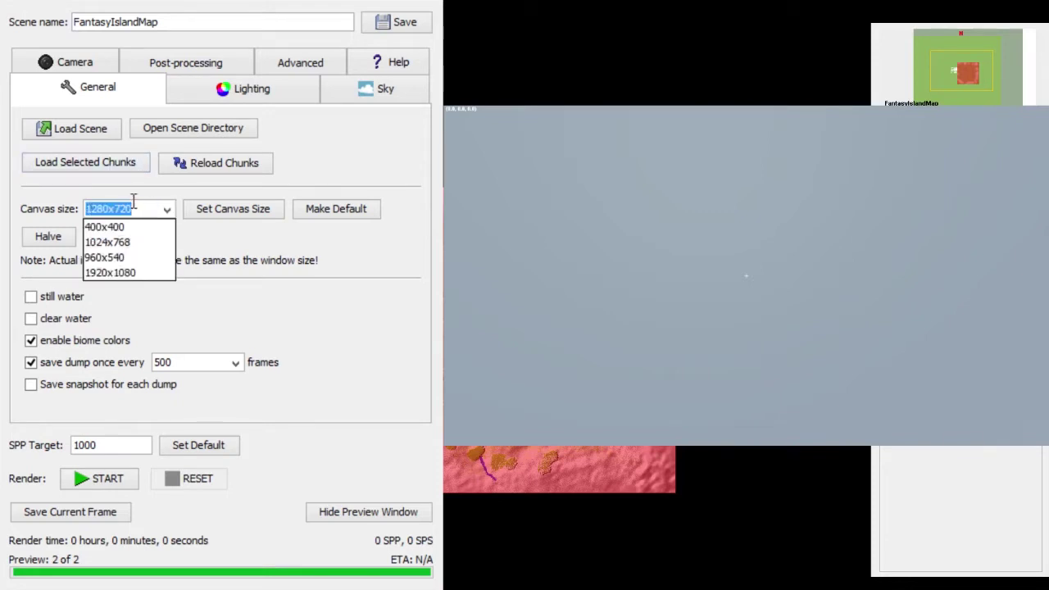
left_click(333, 329)
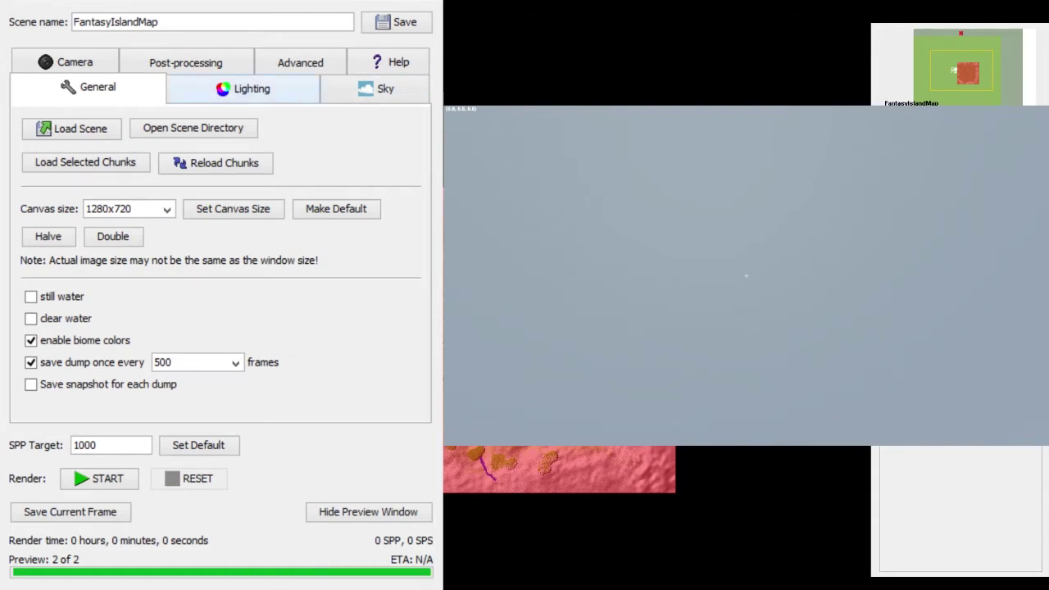
left_click(75, 61)
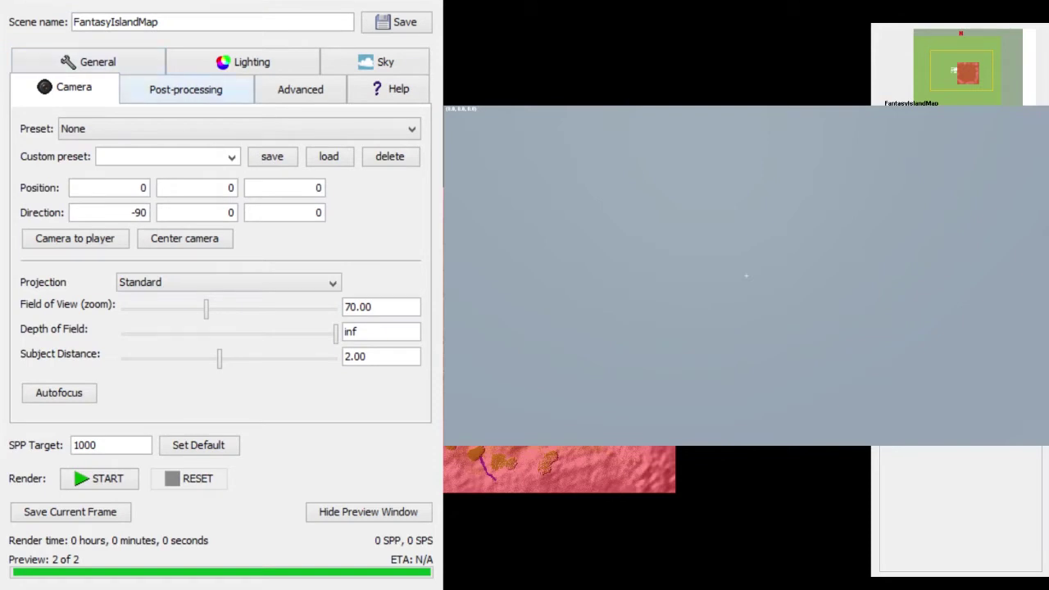
Apply the Isometric West-North preset, widen field of view to 219.96 and tilt toward the arena.
left_click(188, 131)
left_click(180, 168)
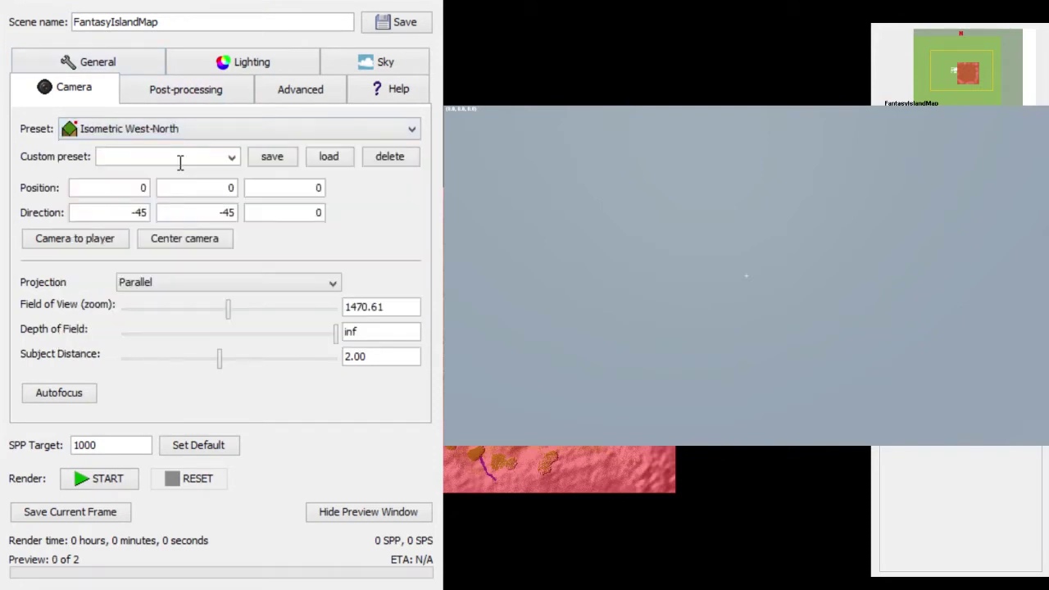
scroll(745, 275, "up", 6)
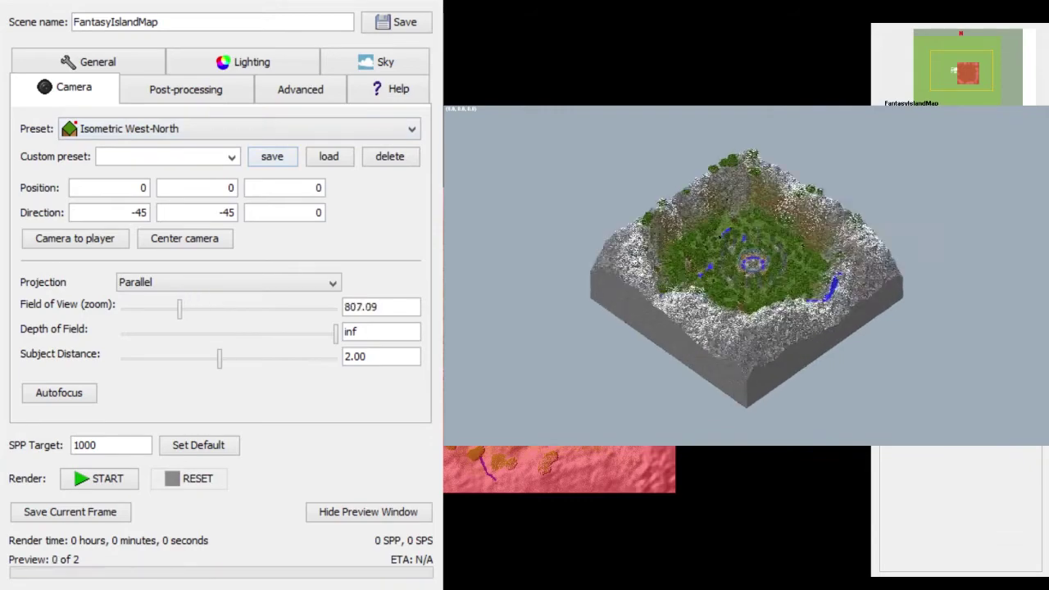
scroll(745, 275, "down", 3)
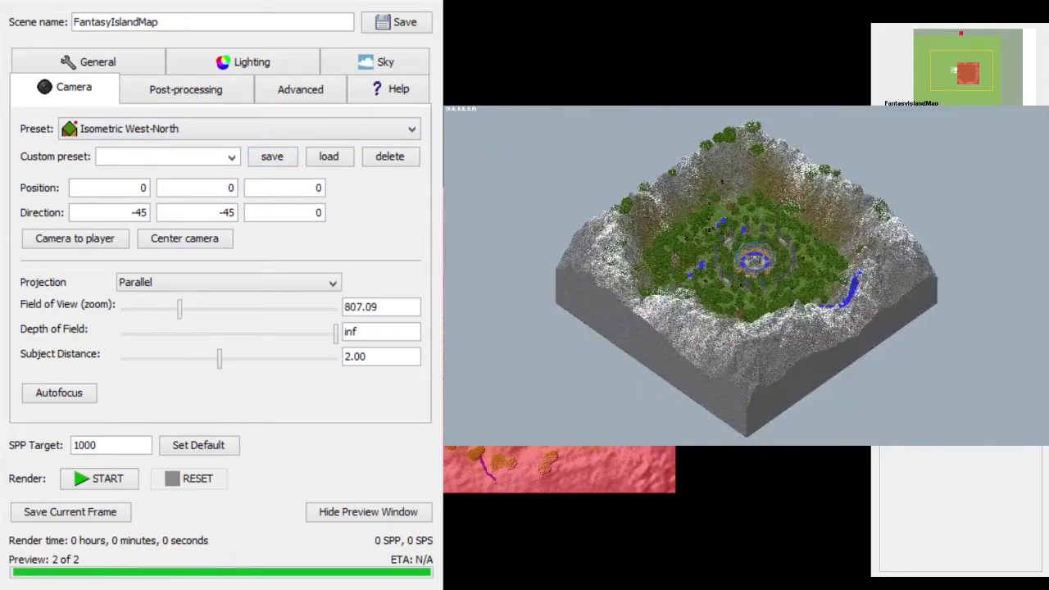
scroll(746, 275, "up", 3)
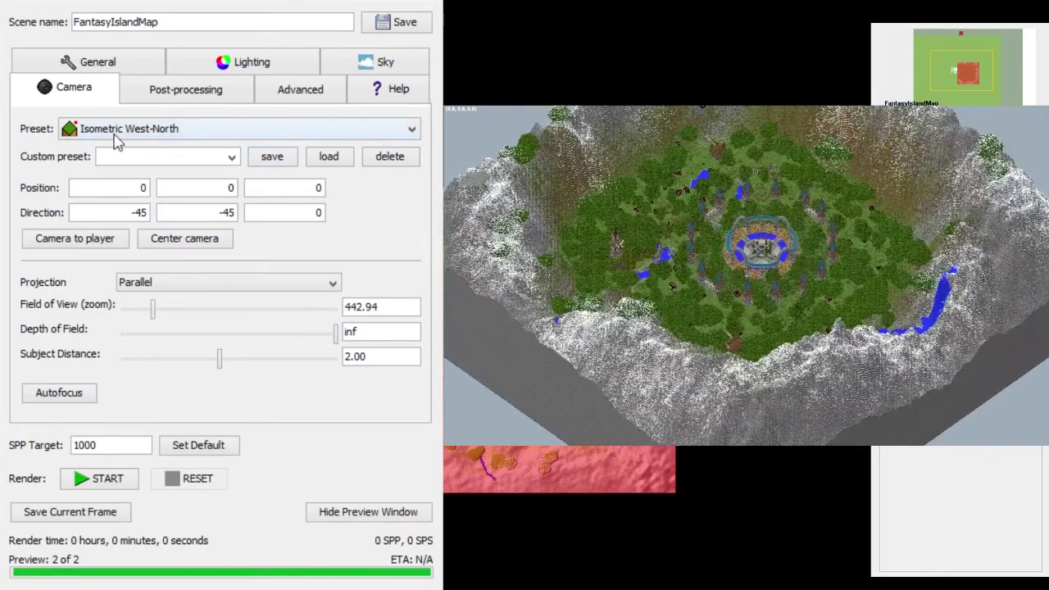
left_click(200, 131)
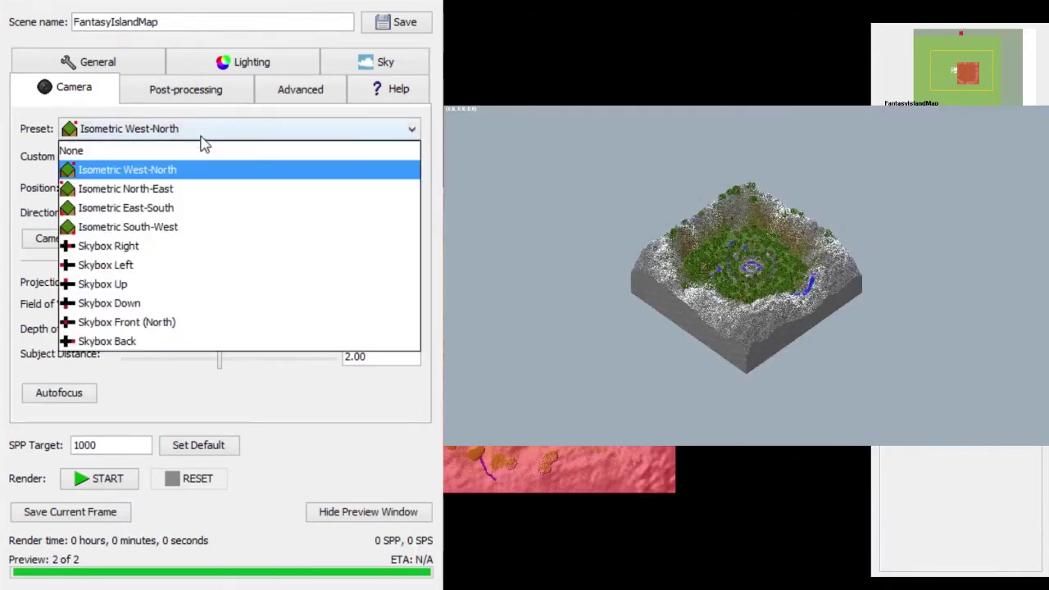
left_click_drag(737, 279, 680, 199)
scroll(711, 284, "up", 2)
scroll(711, 284, "up", 5)
scroll(618, 229, "up", 5)
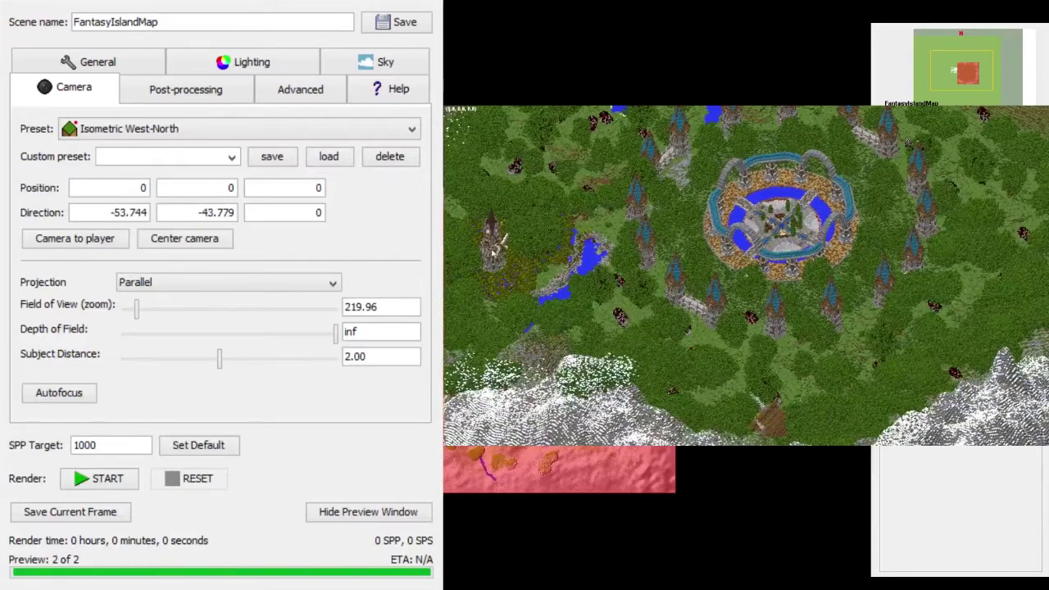
Fly the camera to -43.8, 64.344, -51.781 inside the arena with field of view 120.71.
key("s")
key("s")
key("s")
key("s")
key("s")
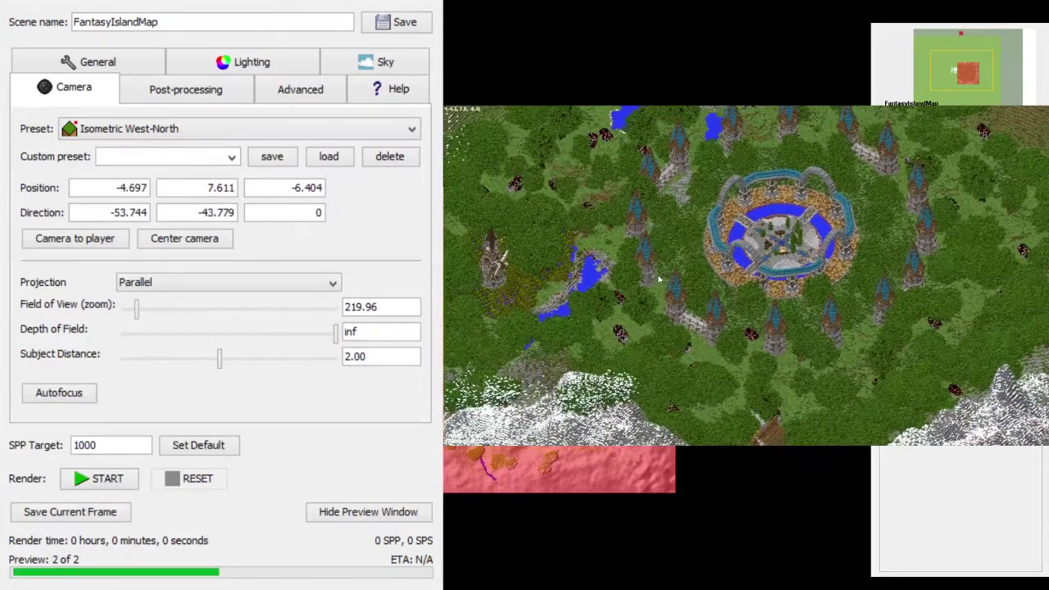
key("s")
key("s")
key("s")
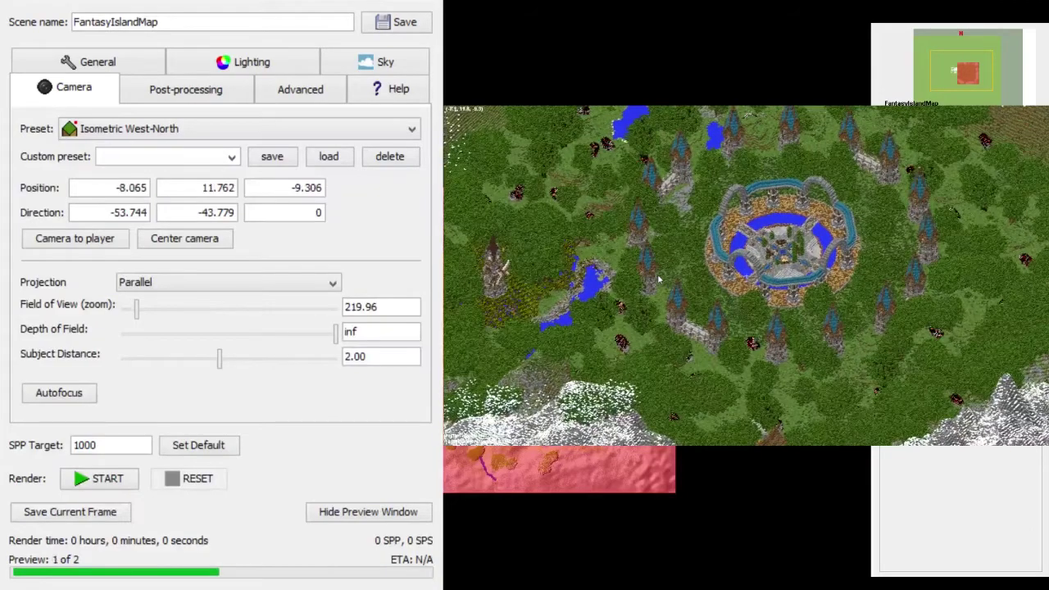
key("s")
key("s")
key("s")
key("s")
key("s")
key("s")
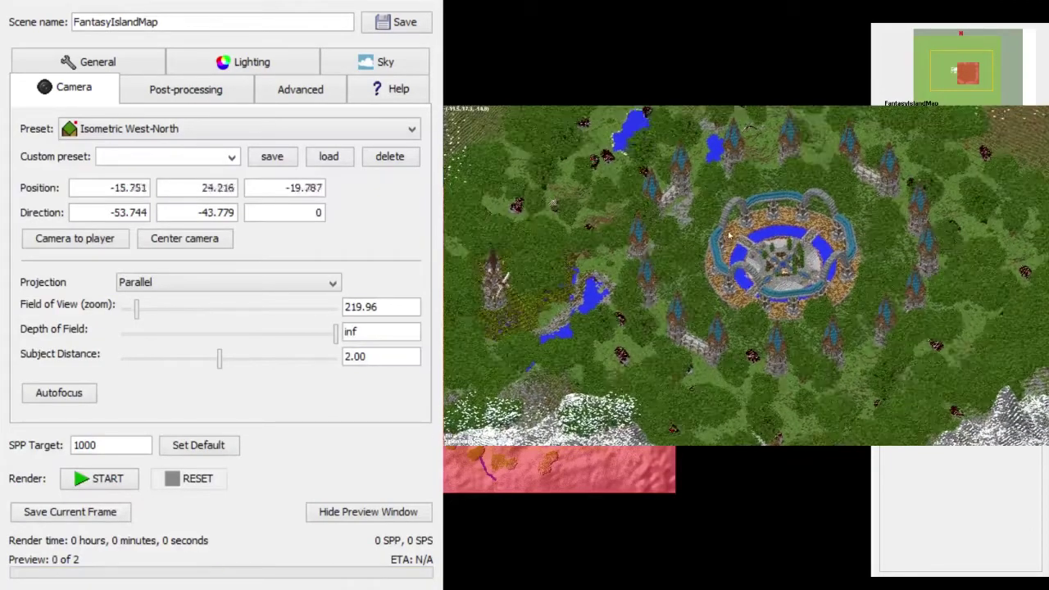
key("s")
key("s")
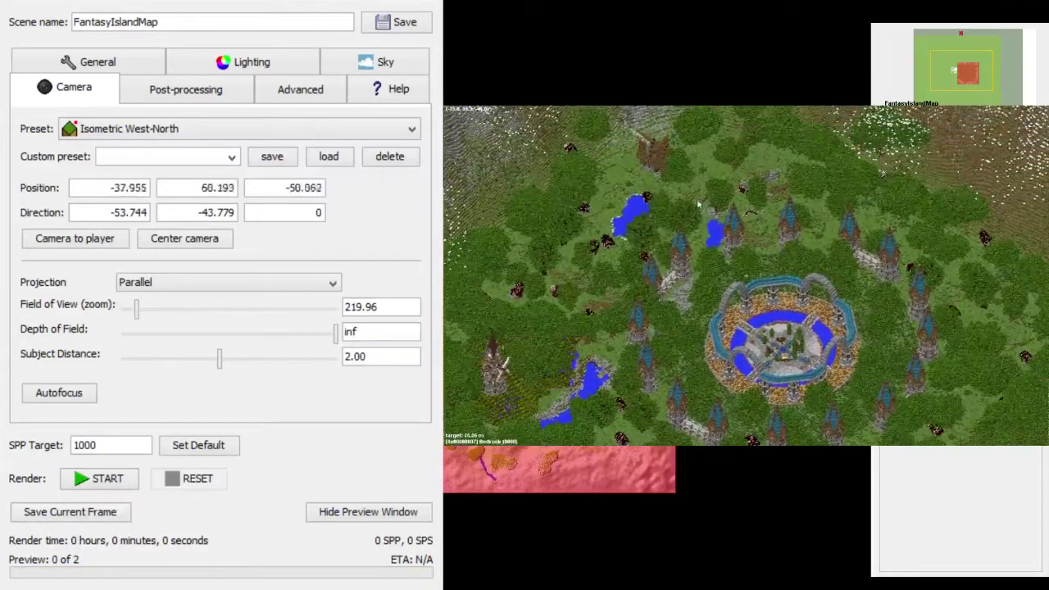
key("s")
key("d")
key("d")
key("d")
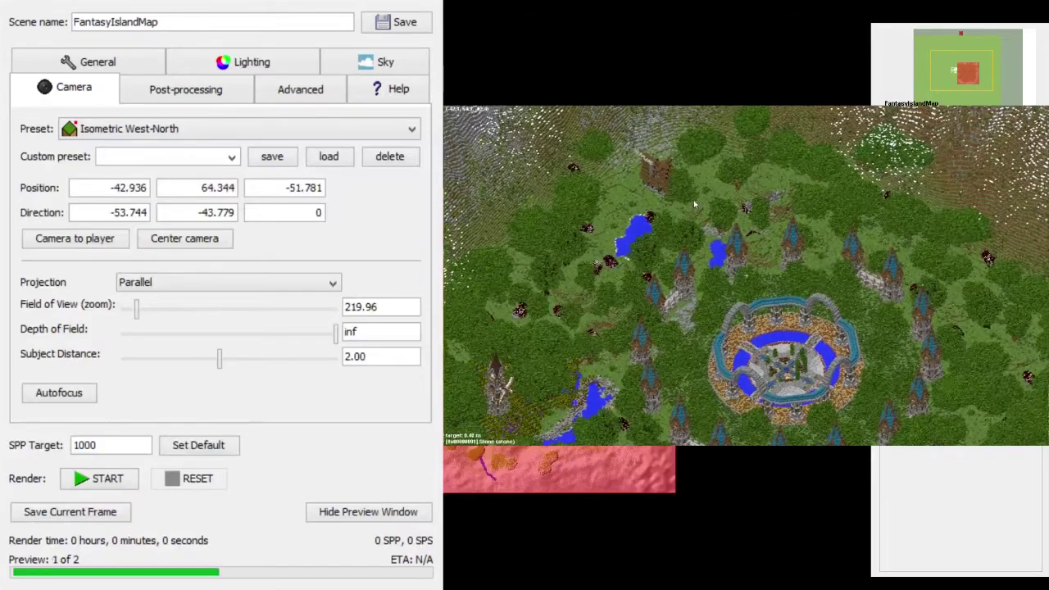
left_click_drag(692, 198, 632, 191)
scroll(656, 206, "up", 3)
scroll(636, 211, "up", 3)
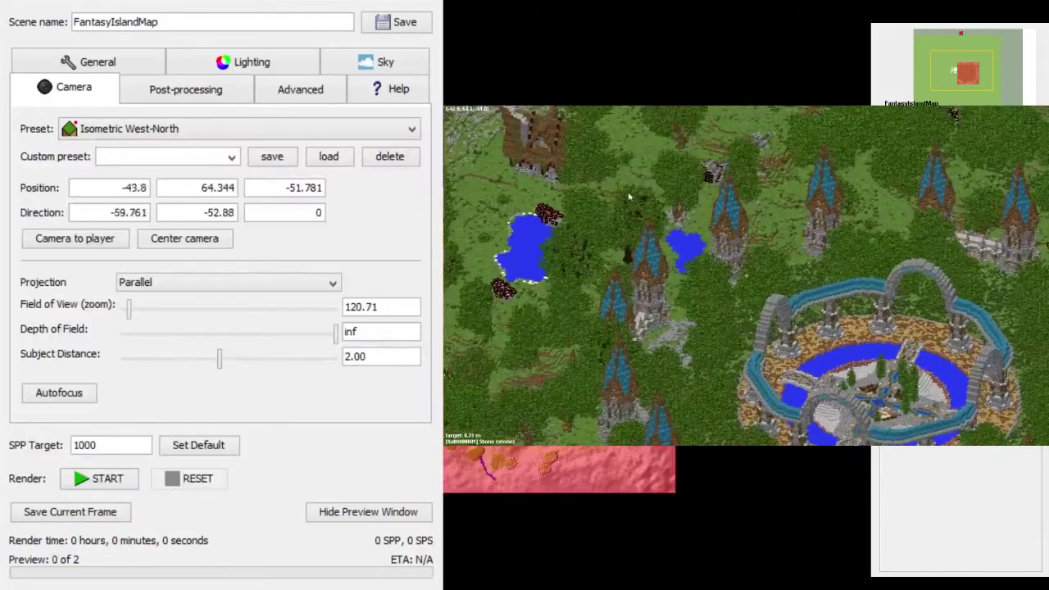
key("d")
key("s")
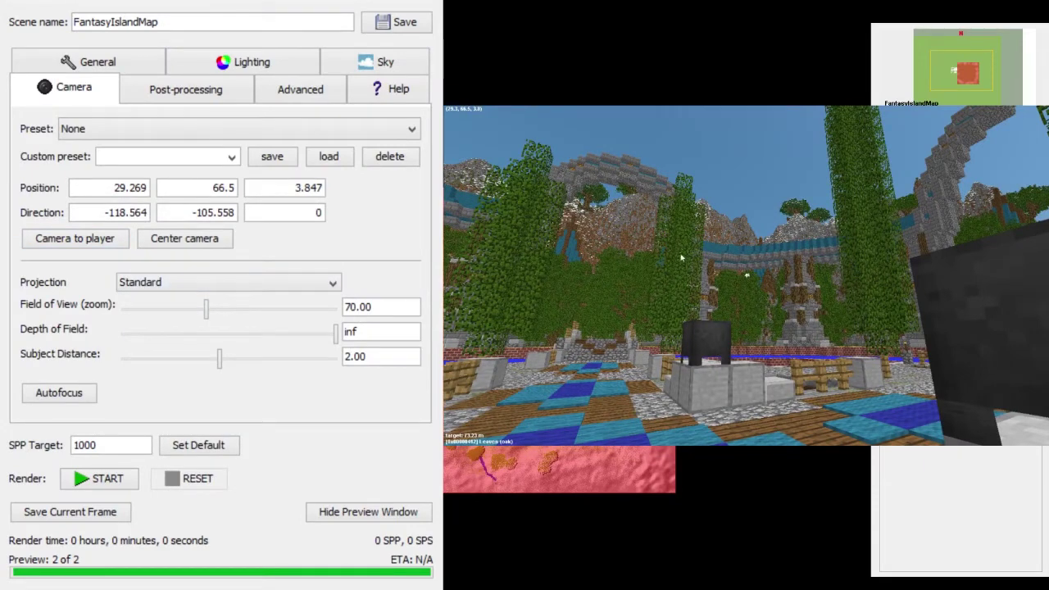
Lower the depth of field, autofocus, and tilt the arena view up toward the sky.
left_click_drag(335, 331, 246, 355)
left_click(76, 394)
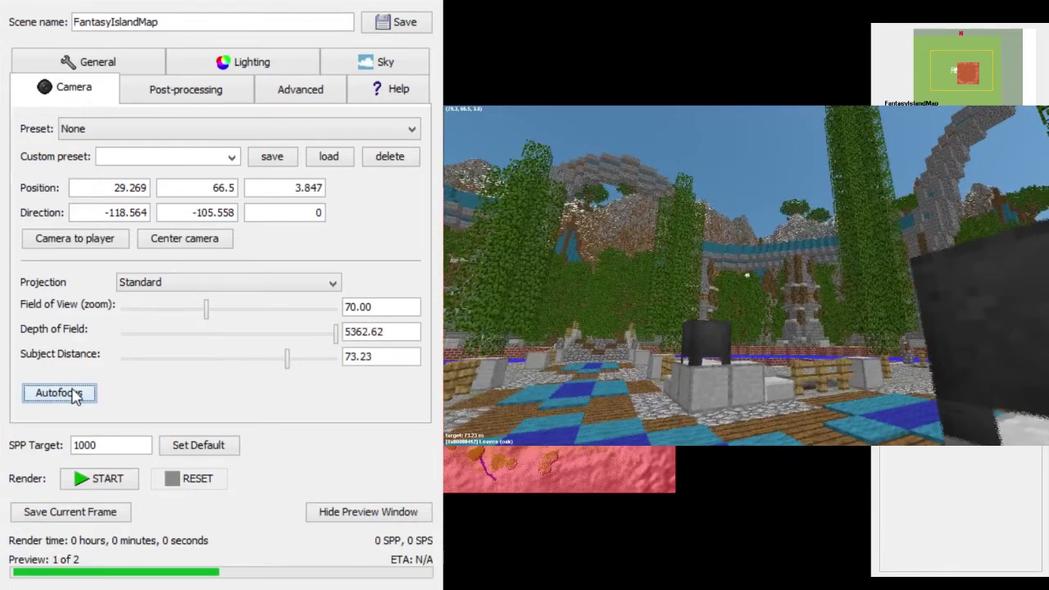
mouse_move(747, 276)
left_mouse_down()
mouse_move(790, 278)
mouse_move(755, 273)
mouse_move(764, 268)
left_mouse_up()
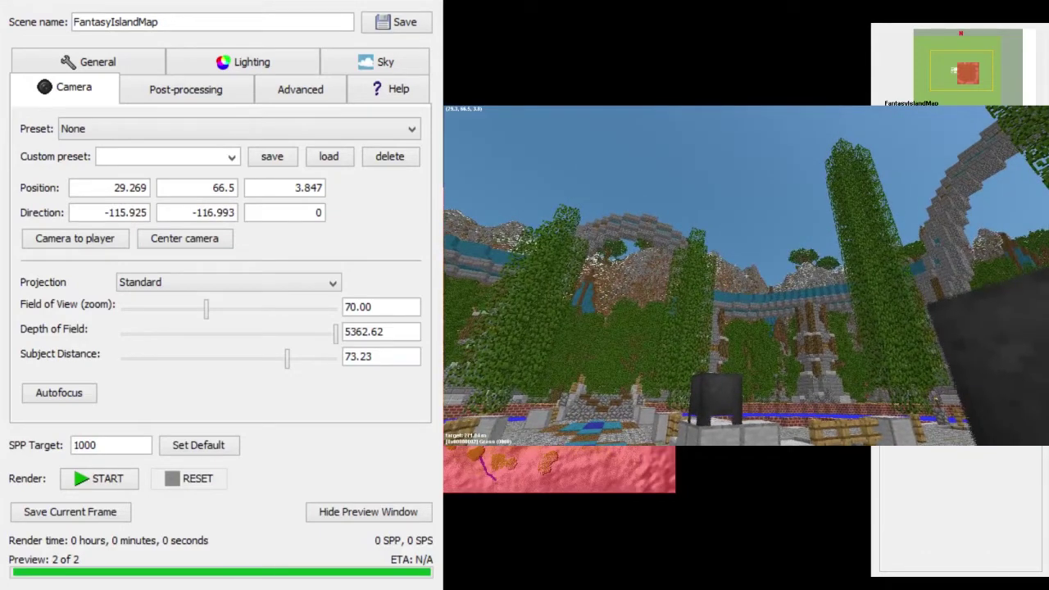
mouse_move(335, 331)
left_mouse_down()
mouse_move(303, 331)
mouse_move(334, 331)
mouse_move(332, 340)
left_mouse_up()
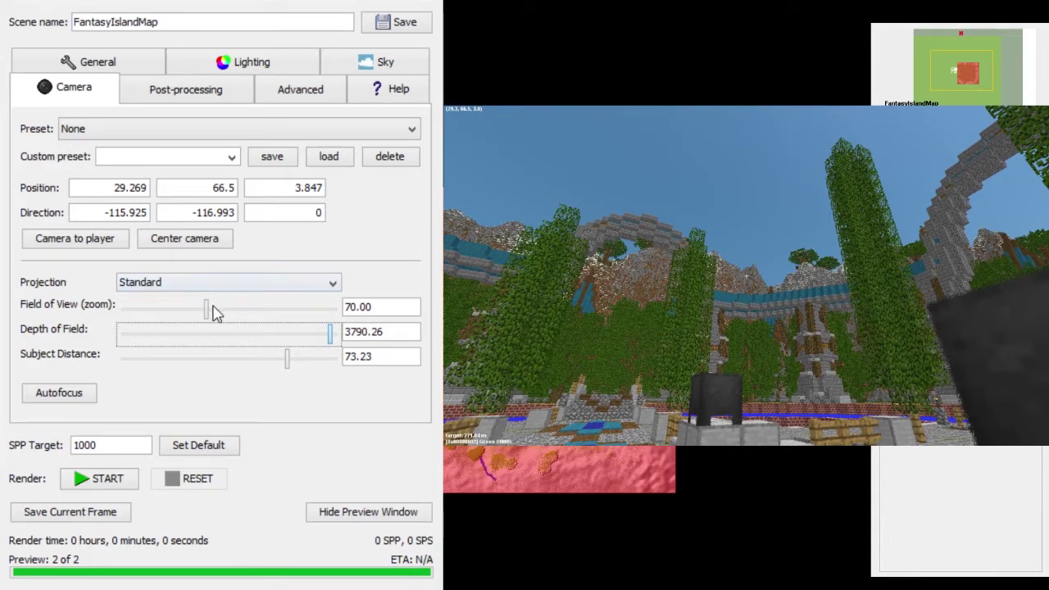
mouse_move(212, 314)
left_mouse_down()
mouse_move(330, 311)
mouse_move(344, 325)
mouse_move(292, 306)
mouse_move(90, 322)
mouse_move(201, 324)
left_mouse_up()
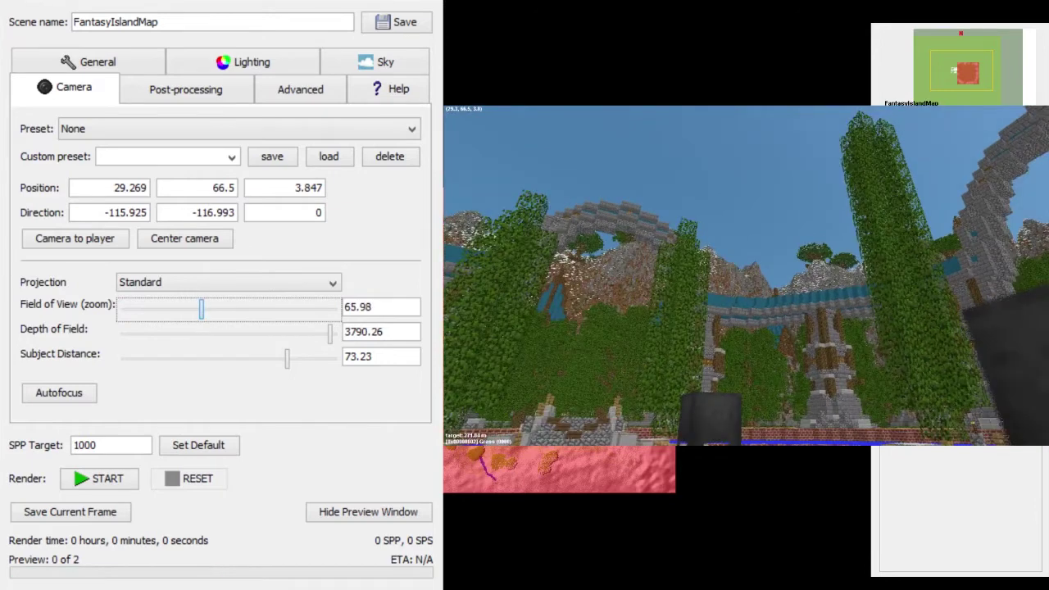
Set field of view to 70 and autofocus at subject distance 271.84, keeping preset None.
left_click(389, 307)
key("Home")
key("Delete")
key("Delete")
key("Delete")
key("Delete")
key("Delete")
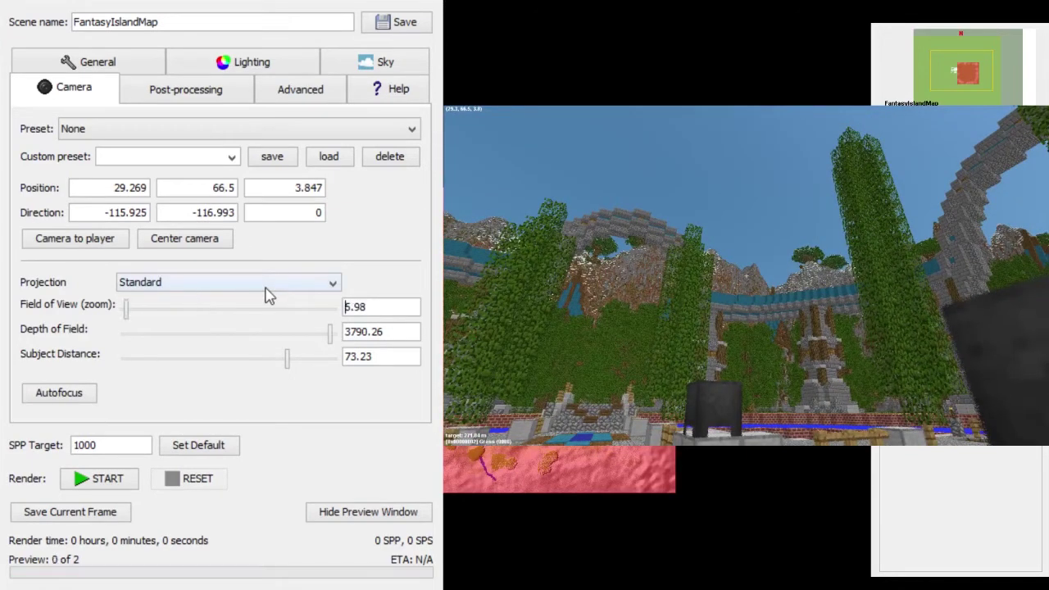
type("70")
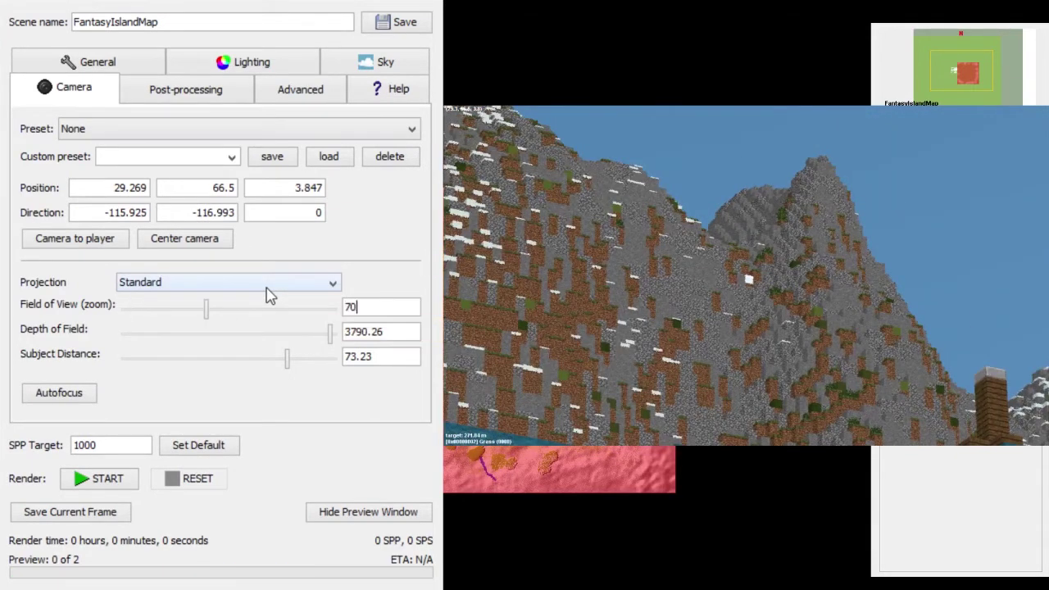
left_click_drag(287, 358, 223, 357)
left_click(46, 392)
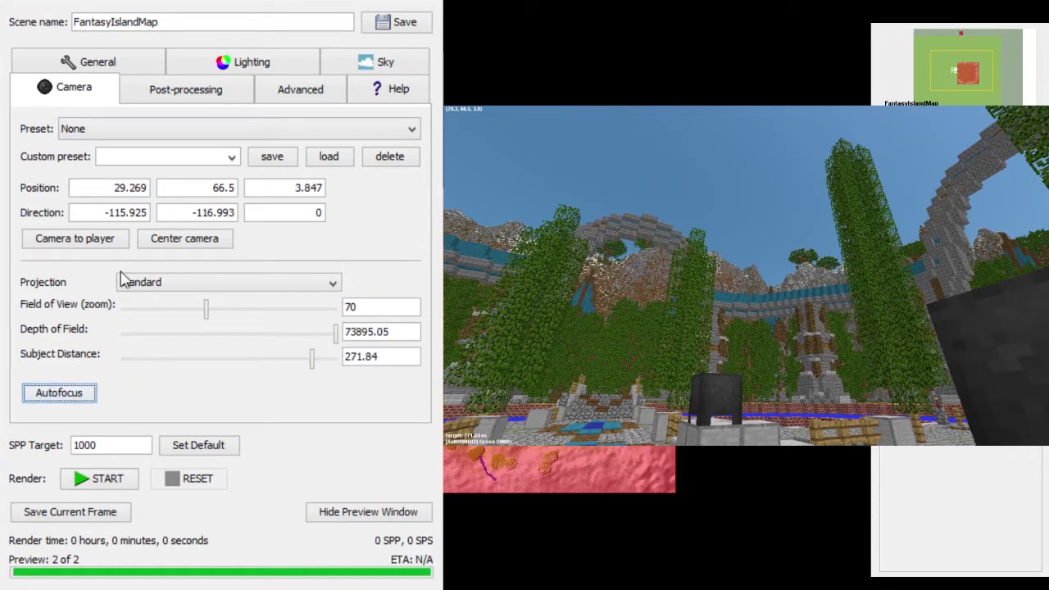
left_click(127, 136)
left_click(127, 136)
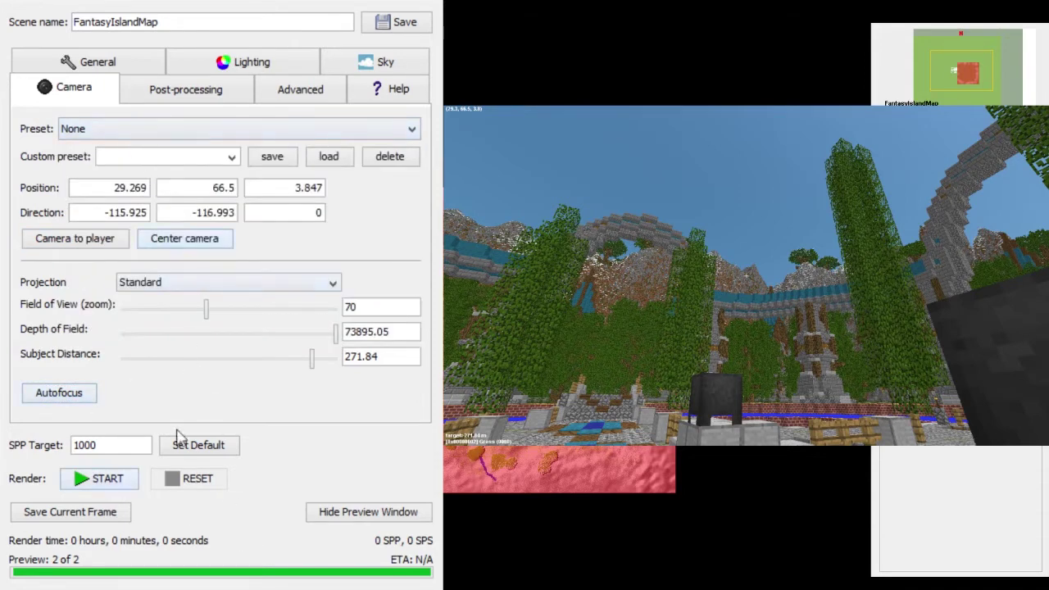
Review the Post-processing and Advanced settings, raising the CPU load slightly.
left_click(187, 90)
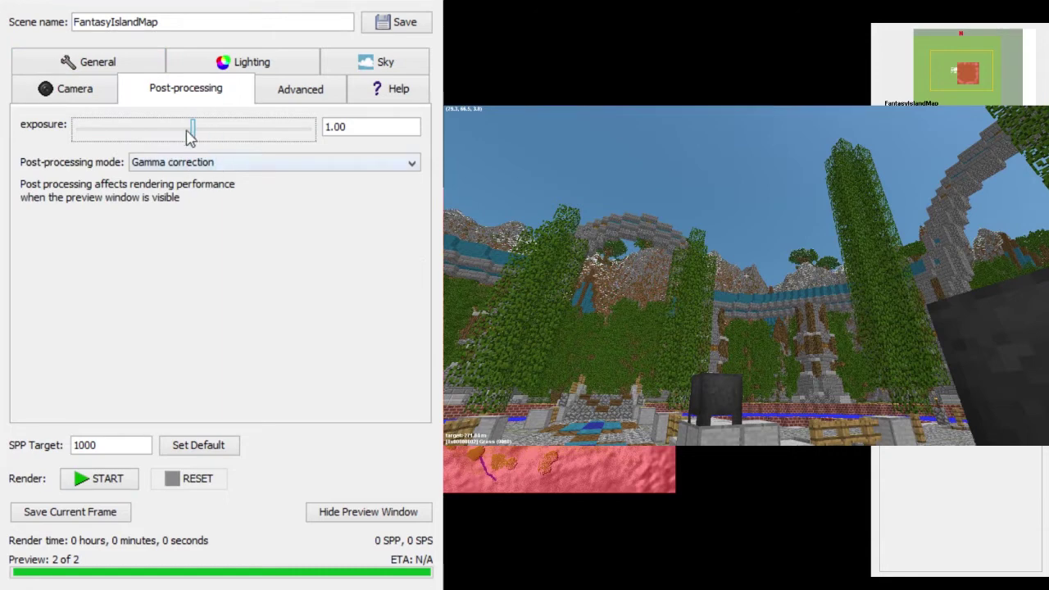
left_click(284, 99)
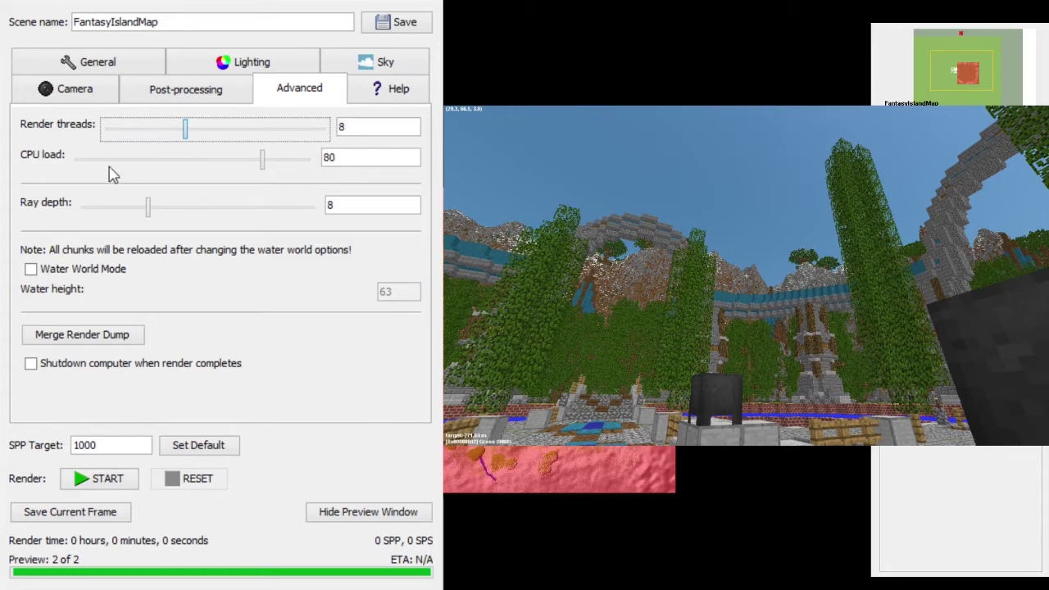
mouse_move(266, 169)
left_mouse_down()
mouse_move(326, 177)
mouse_move(267, 164)
left_mouse_up()
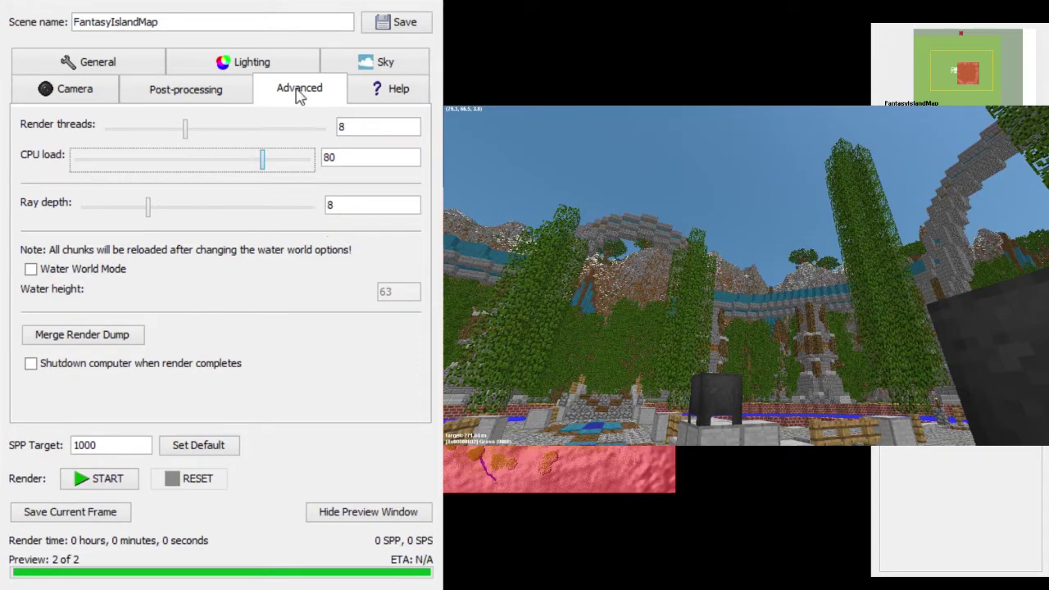
left_click(373, 92)
left_click(279, 94)
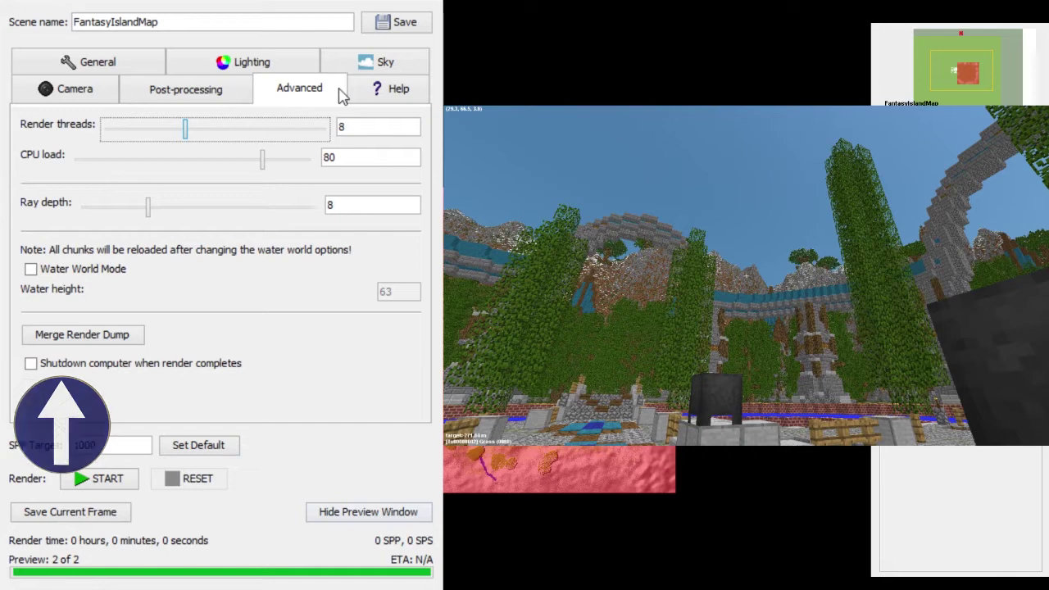
Show the Sky settings with the Sky Mode list open, currently on Skymap (panoramic).
left_click(379, 62)
left_click(168, 128)
left_click(167, 129)
left_click(168, 129)
Switch the sky to a panoramic skymap, rotate it slightly, and keep 90-degree vertical resolution.
left_click(150, 175)
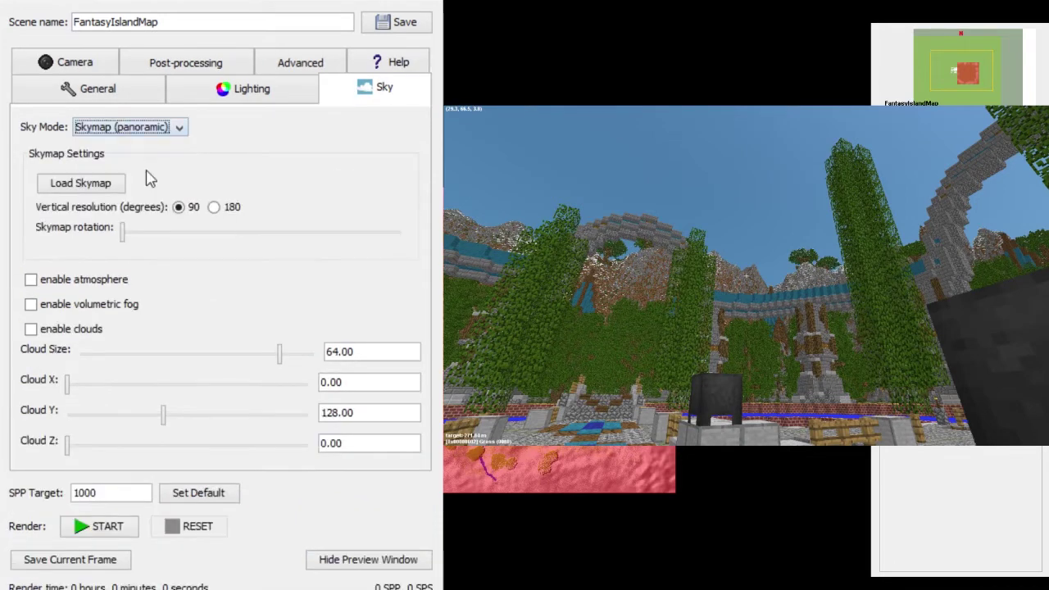
left_click(103, 181)
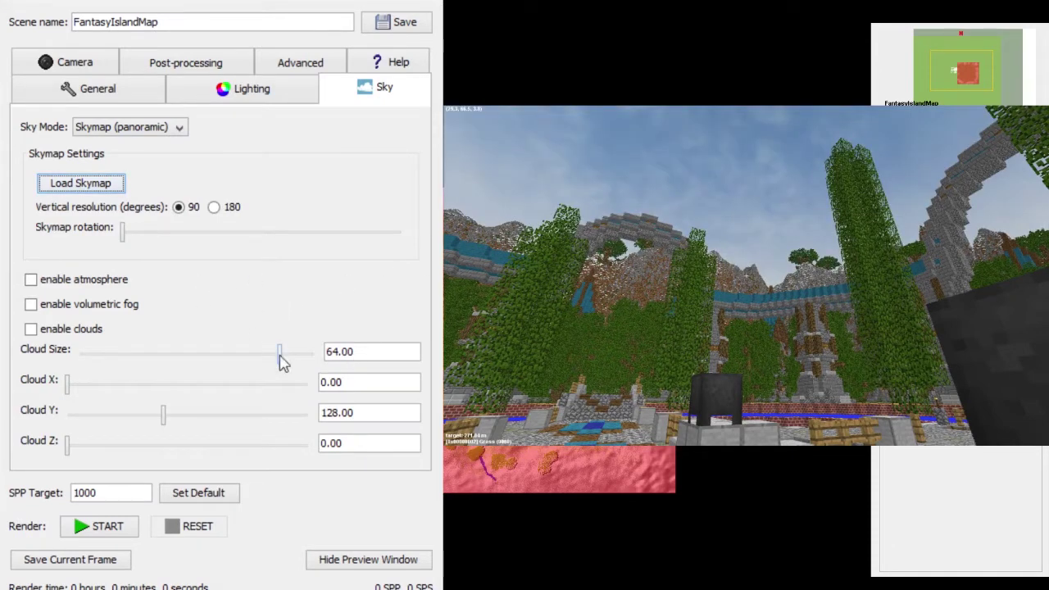
left_click(121, 234)
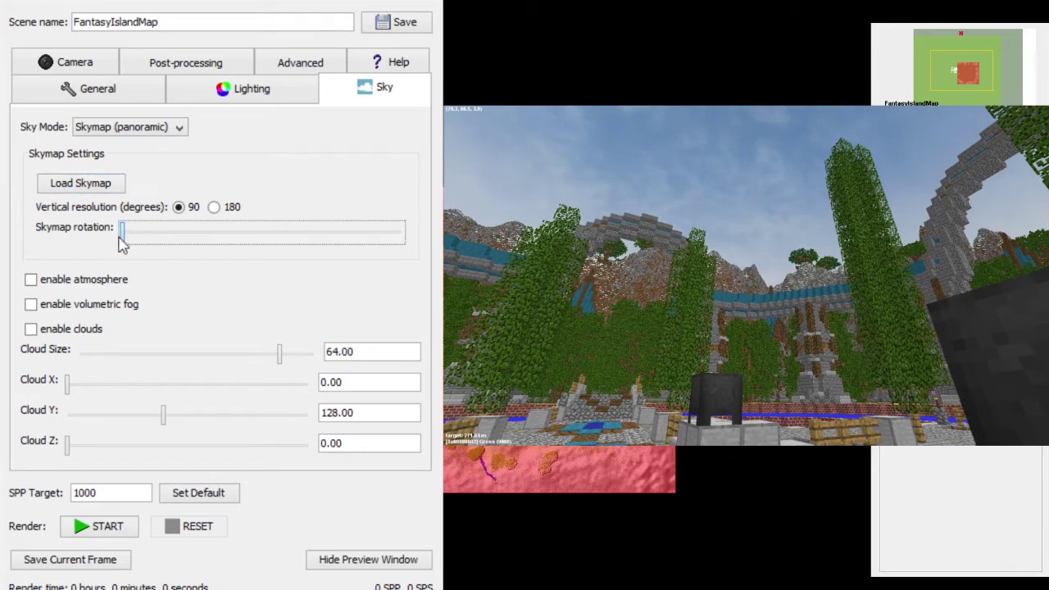
left_click_drag(123, 240, 290, 240)
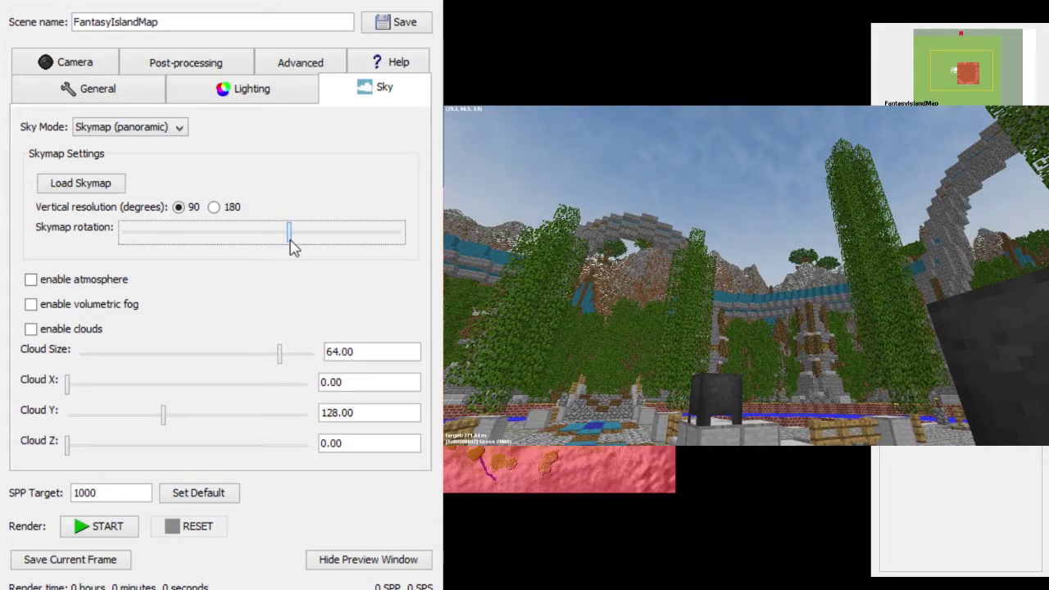
left_click(214, 207)
left_click_drag(289, 242, 173, 285)
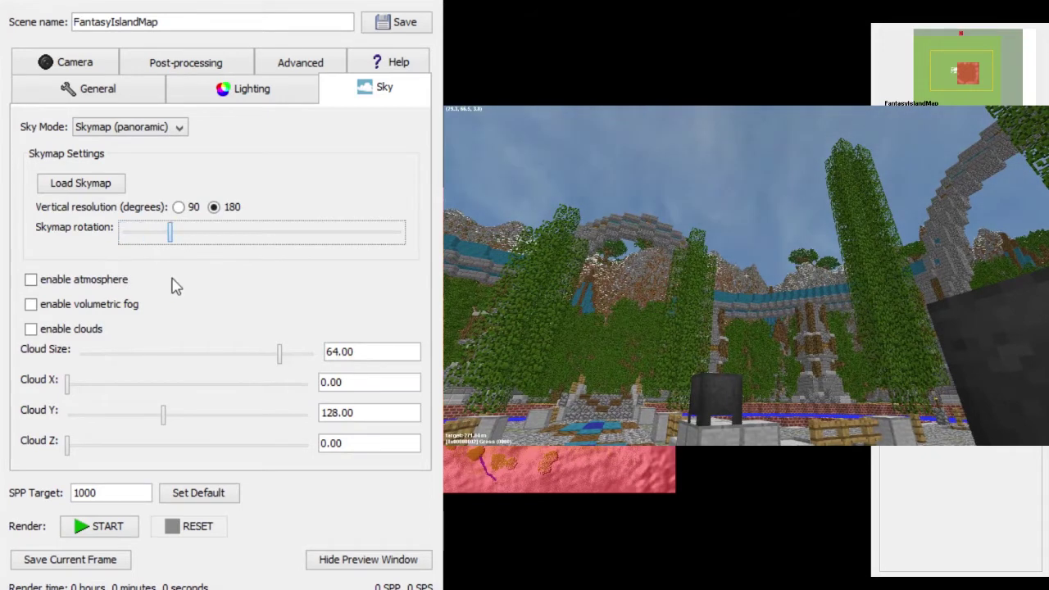
left_click(187, 209)
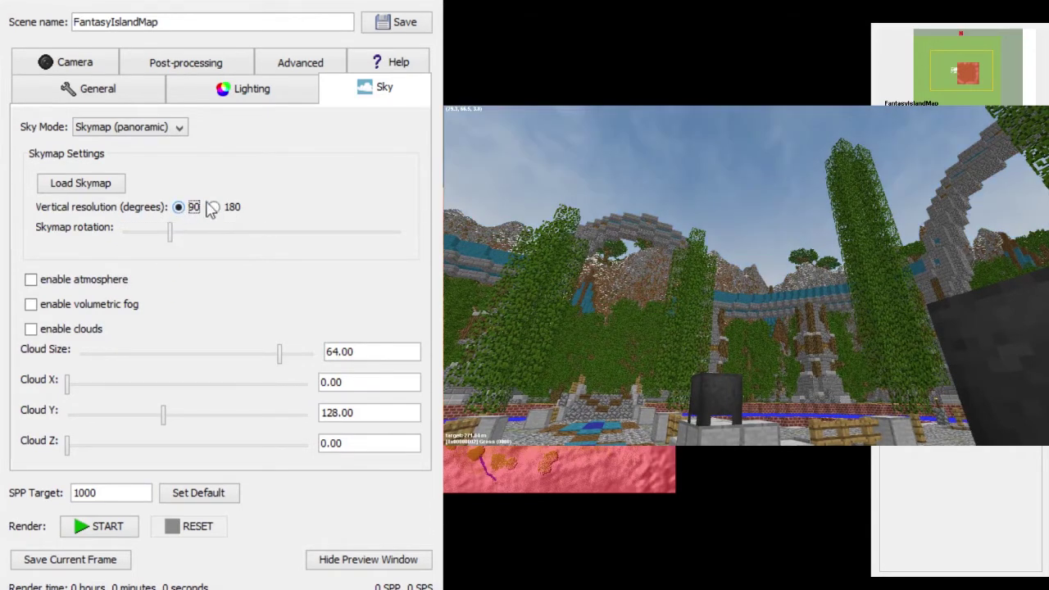
left_click_drag(174, 241, 190, 243)
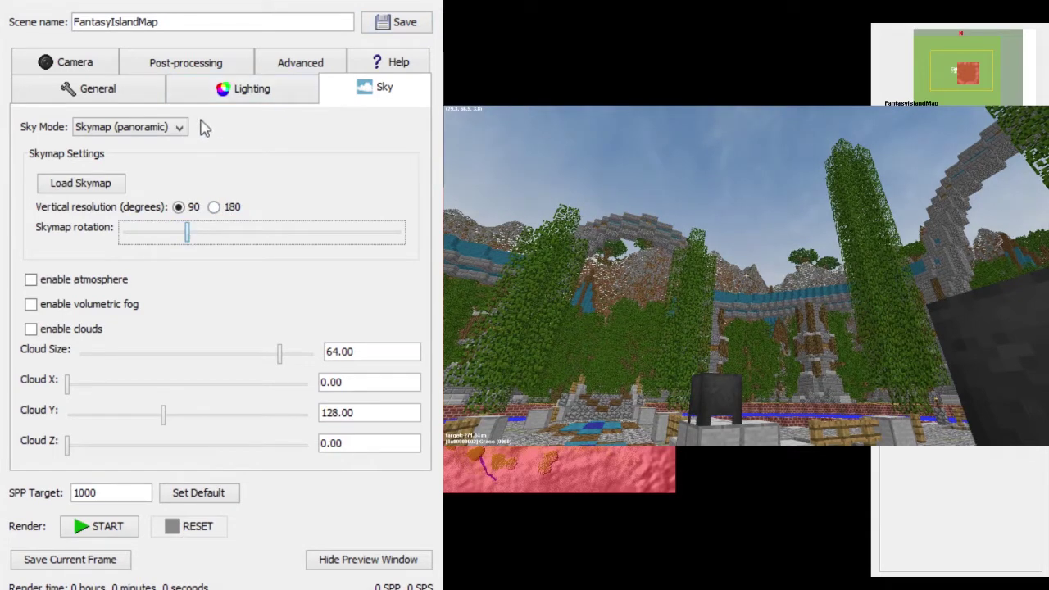
Enable the sky atmosphere, leaving volumetric fog and clouds turned off.
left_click(30, 281)
left_click(30, 304)
left_click(31, 328)
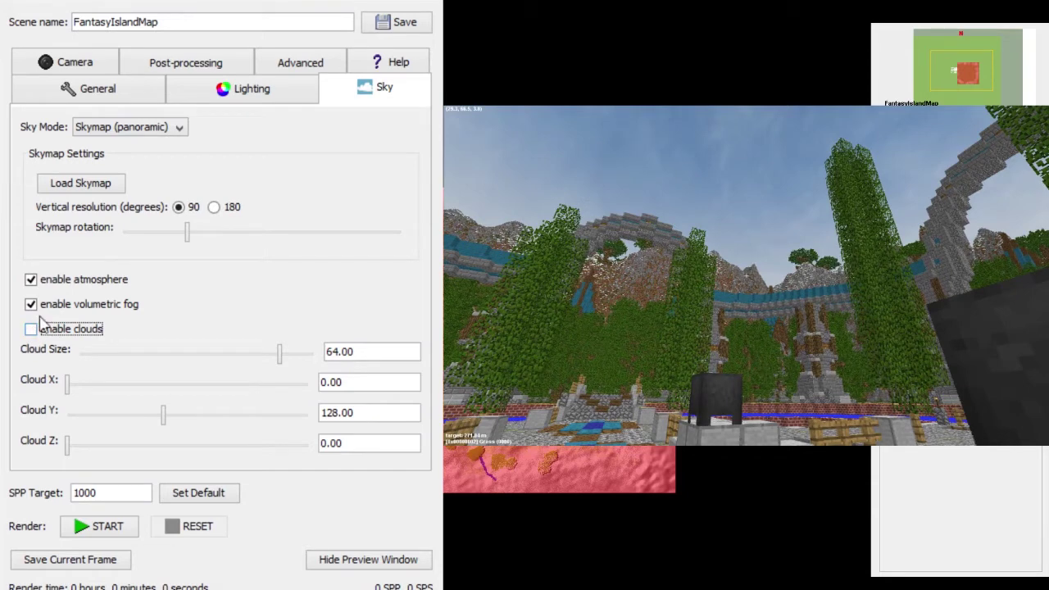
left_click(30, 304)
left_click(31, 304)
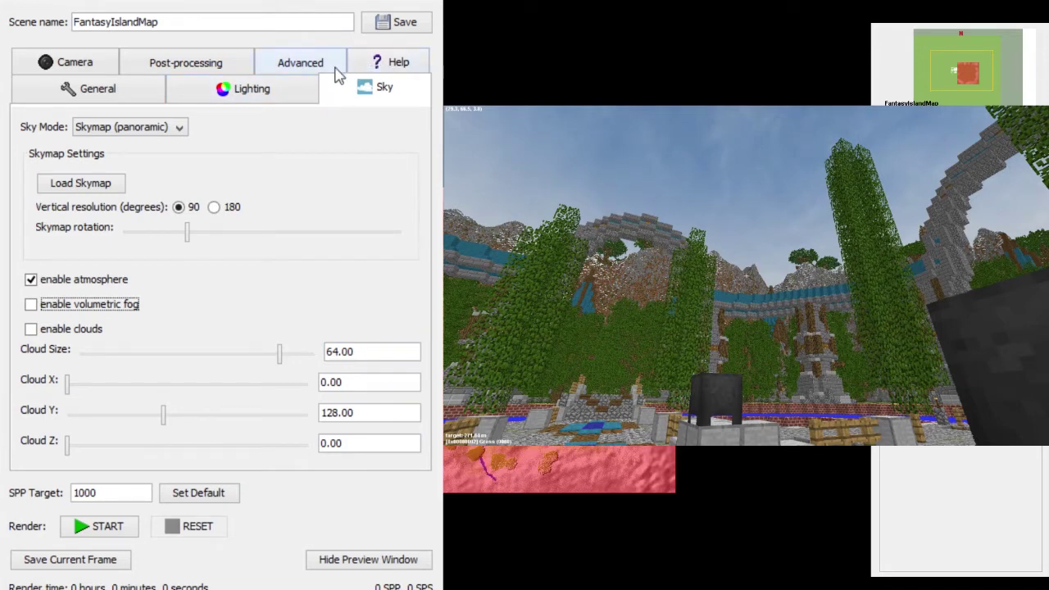
Set the Sky Light value to 1 on the Lighting tab.
left_click(264, 92)
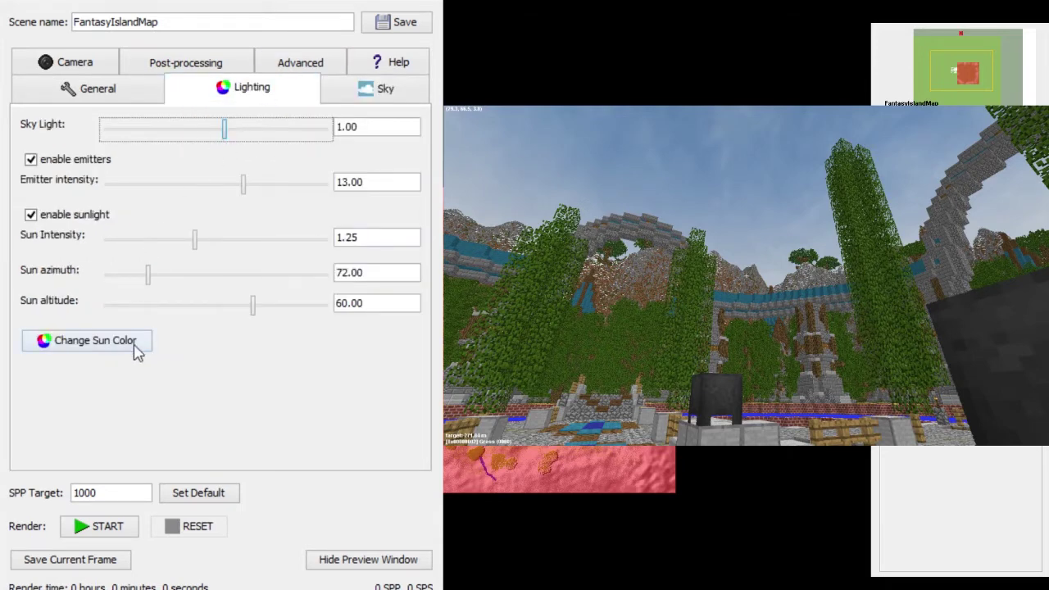
mouse_move(226, 132)
left_mouse_down()
mouse_move(75, 131)
mouse_move(388, 152)
mouse_move(194, 117)
mouse_move(237, 133)
mouse_move(229, 129)
left_mouse_up()
mouse_move(228, 129)
left_mouse_down()
mouse_move(187, 127)
mouse_move(224, 134)
left_mouse_up()
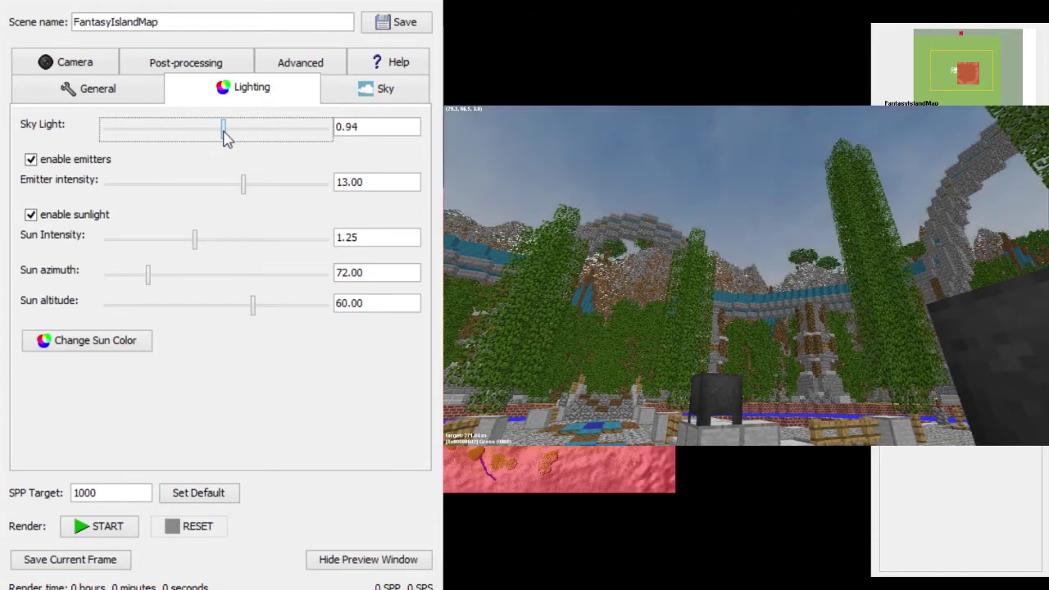
left_click(354, 127)
key("BackSpace")
type("1")
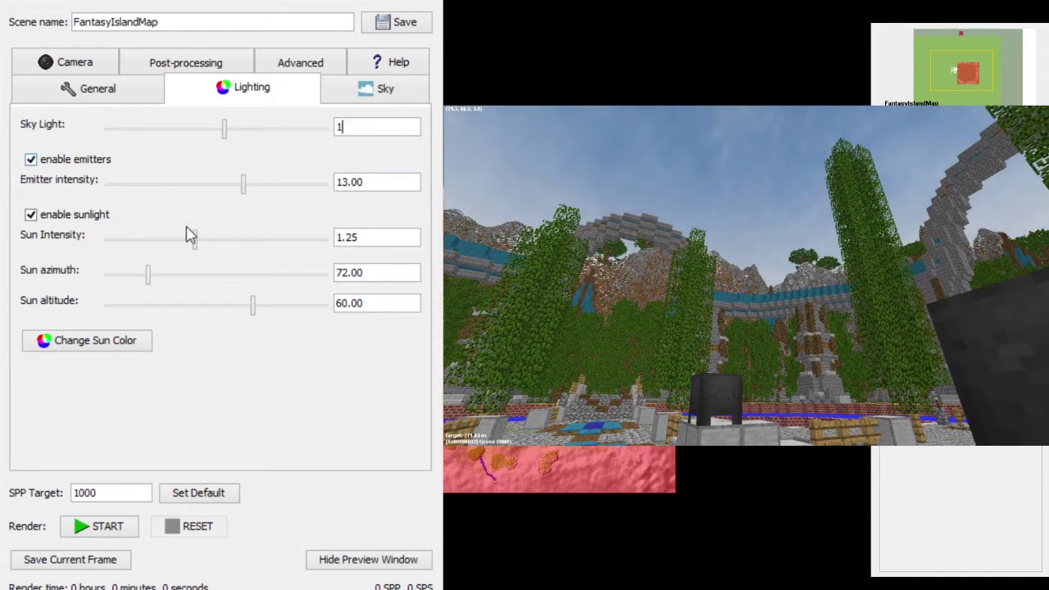
Move the sun to azimuth 222.86 and altitude 51.43.
left_click_drag(144, 279, 126, 280)
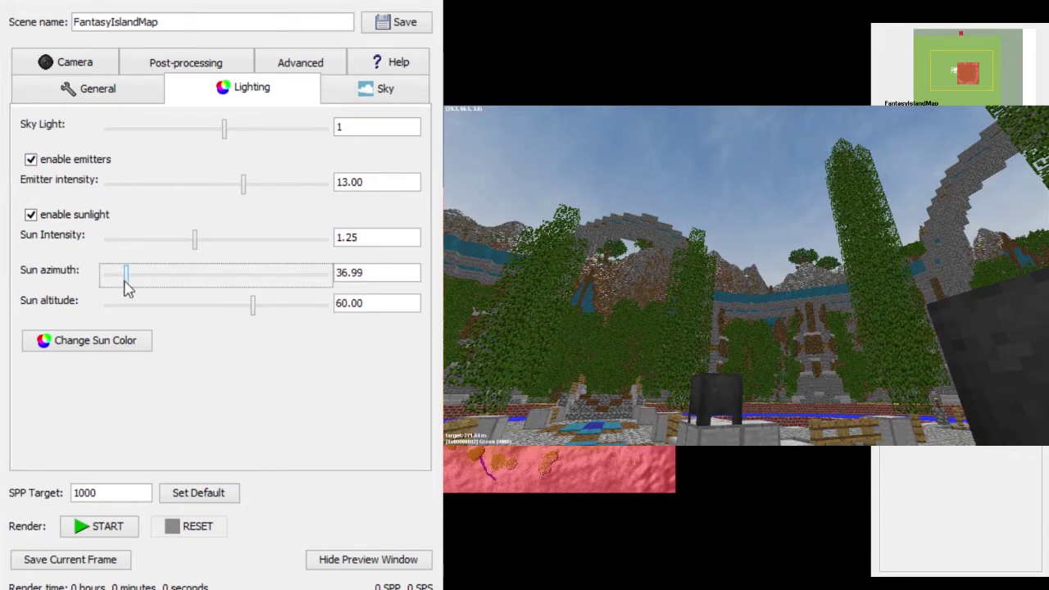
left_click_drag(128, 280, 230, 331)
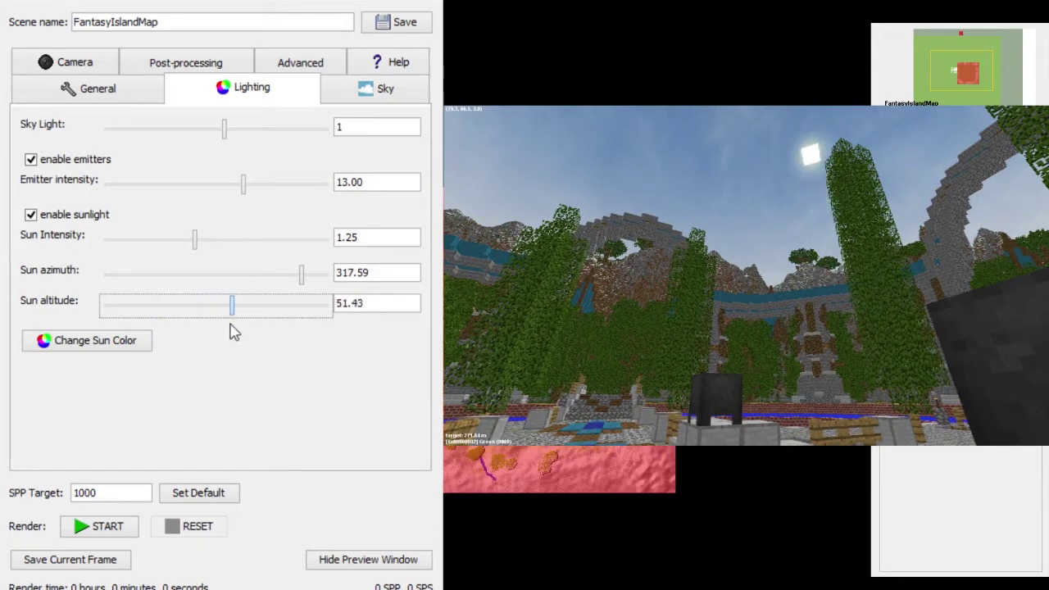
left_click_drag(301, 276, 234, 308)
Fine-tune the sun azimuth to 222.86 and lower emitter intensity to 1.5.
left_click(233, 317)
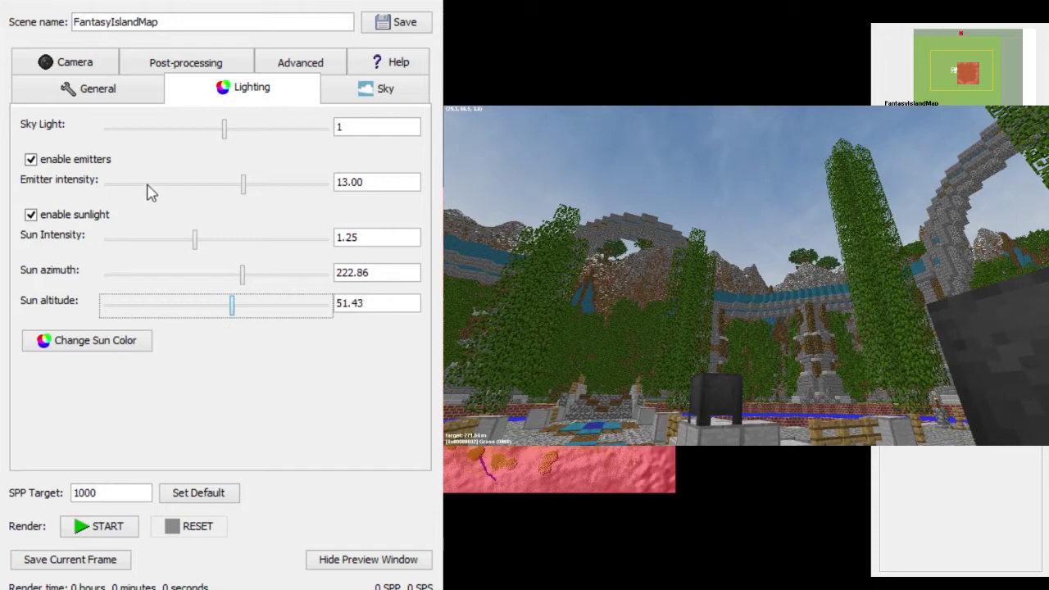
left_click_drag(246, 186, 164, 185)
double_click(371, 181)
key("BackSpace")
type("4")
key("BackSpace")
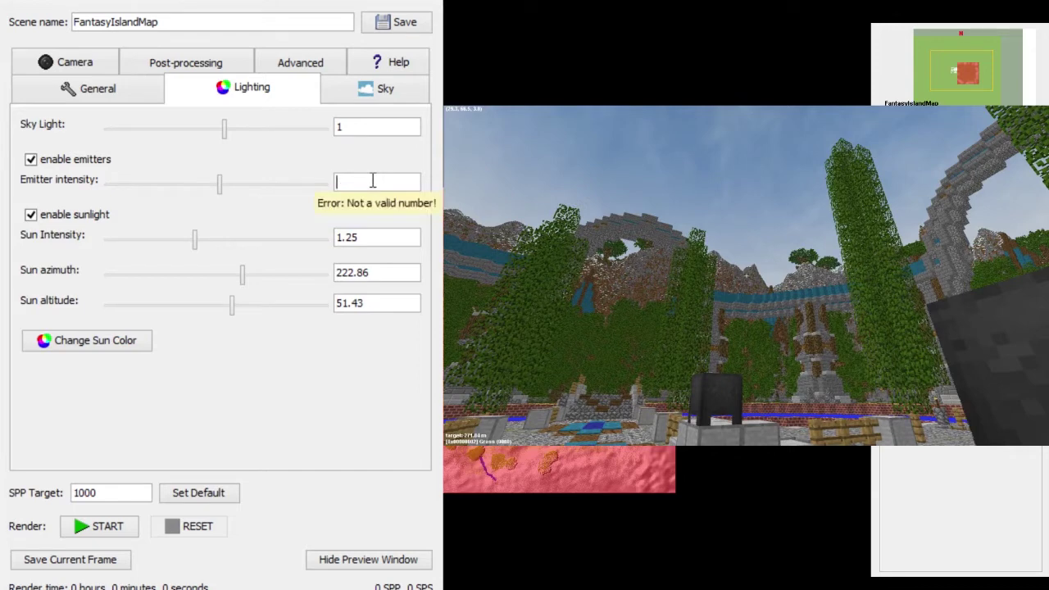
type("2")
key("BackSpace")
type("1/5")
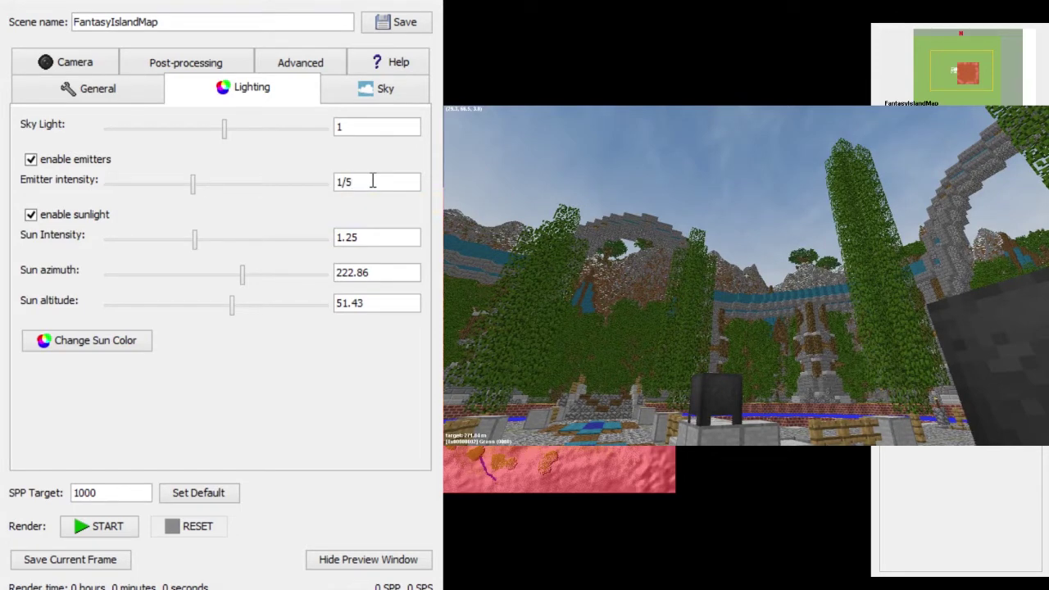
type("5")
Set the sun intensity to 1.4.
left_click(382, 236)
left_click(390, 237)
mouse_move(194, 239)
left_mouse_down()
mouse_move(343, 240)
mouse_move(101, 248)
mouse_move(222, 248)
mouse_move(204, 248)
left_mouse_up()
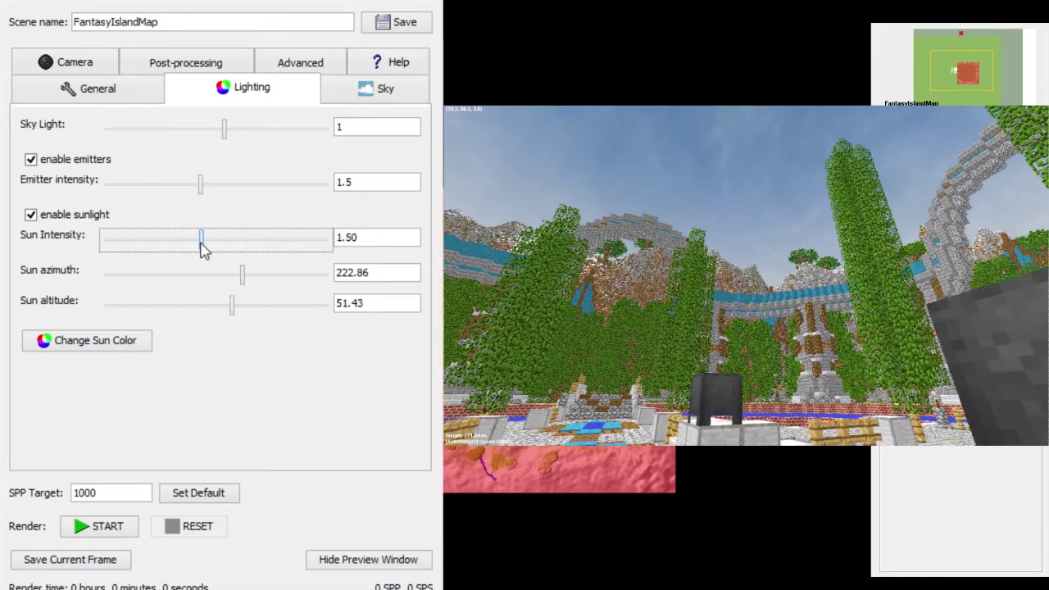
double_click(367, 238)
type("1")
key("Return")
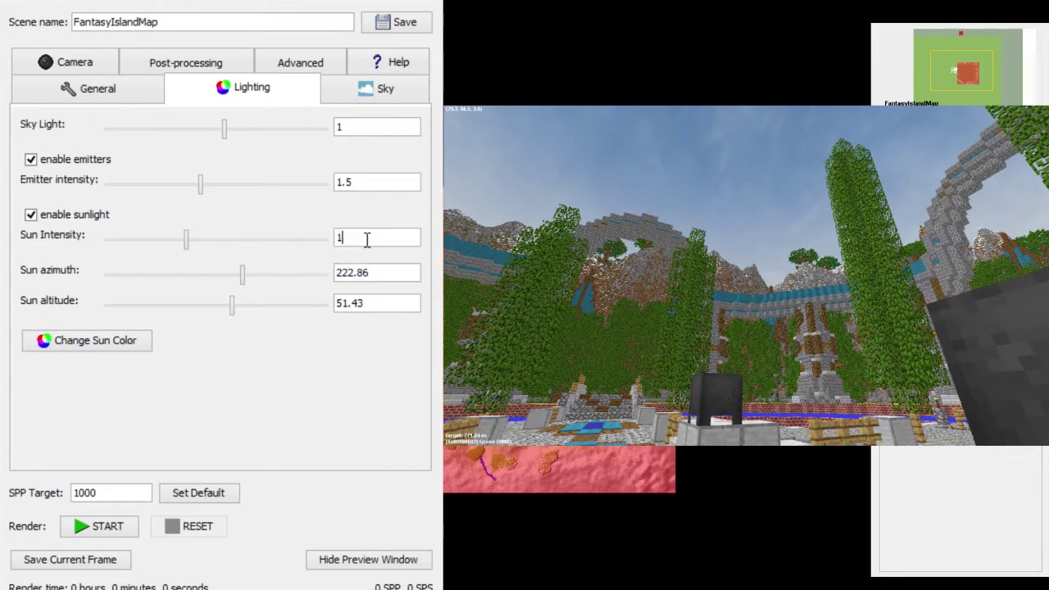
type(".")
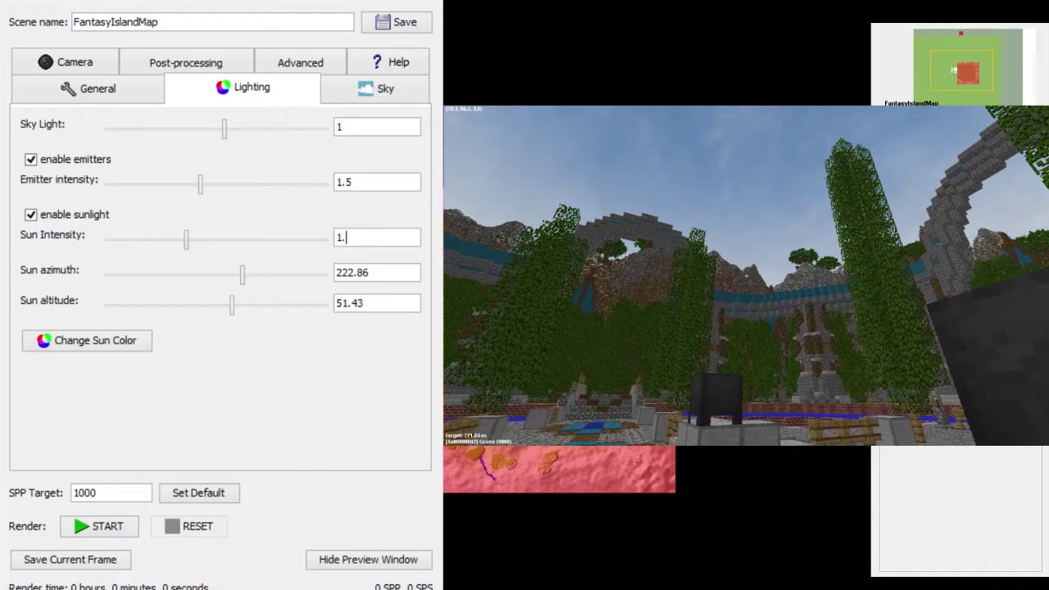
type("5")
key("BackSpace")
type("4")
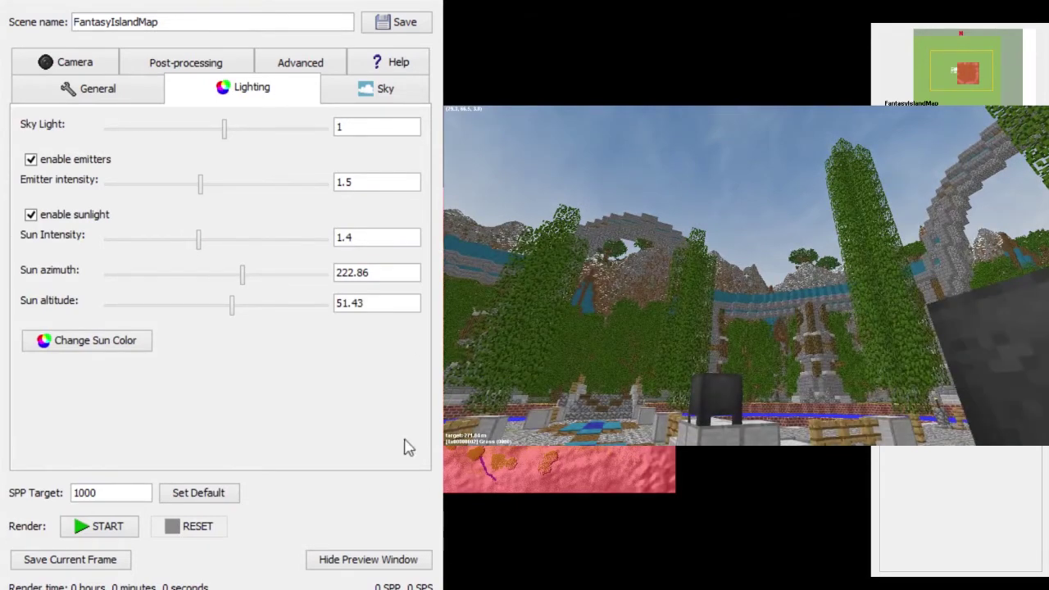
left_click(129, 343)
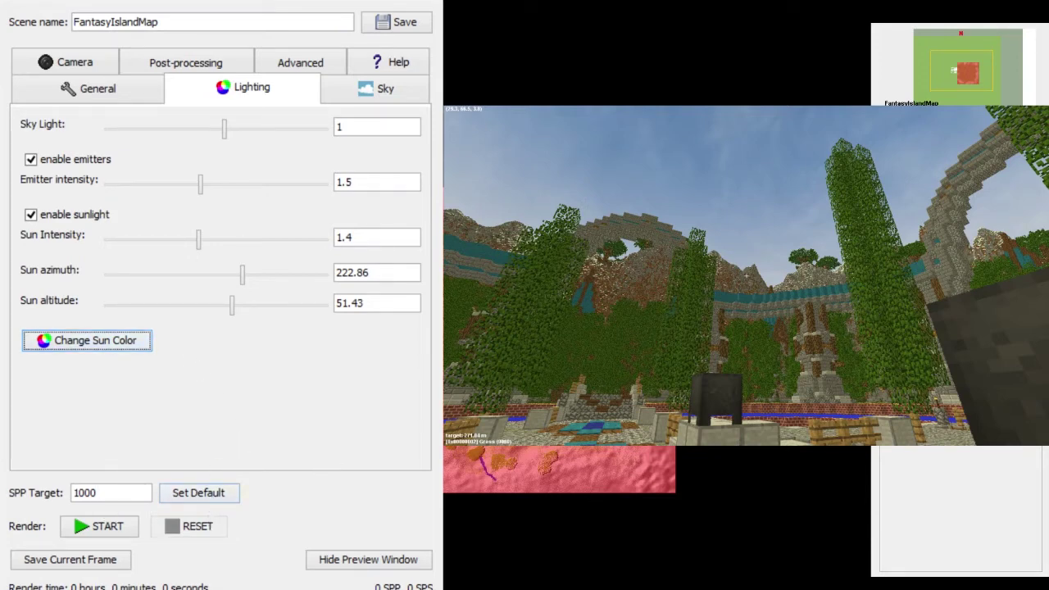
Review the General, Lighting, Sky, Post-processing and Camera settings, then start rendering FantasyIslandMap.
left_click(305, 64)
left_click(85, 61)
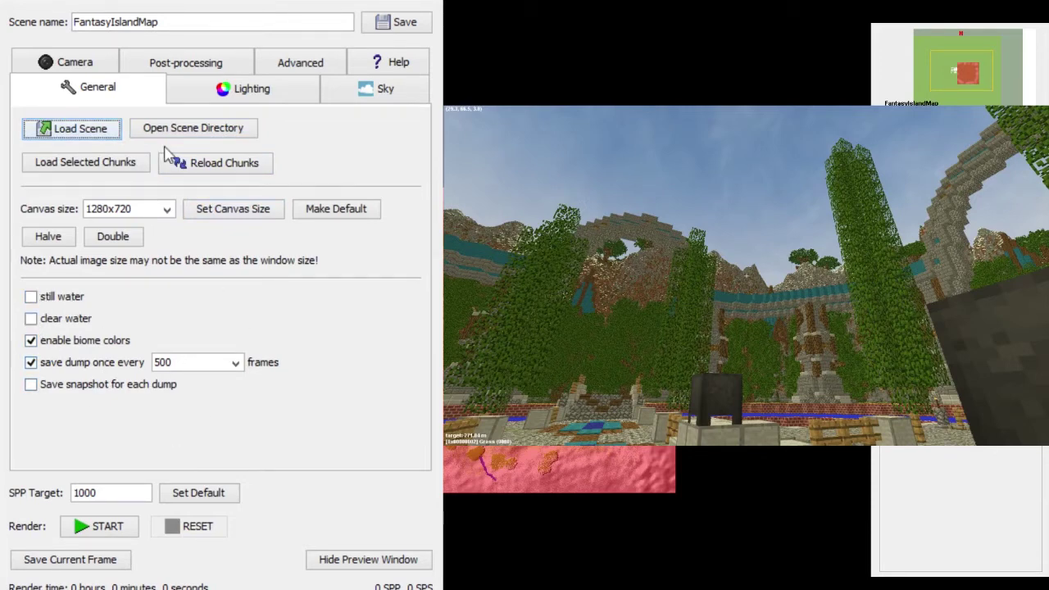
left_click(234, 92)
left_click(346, 92)
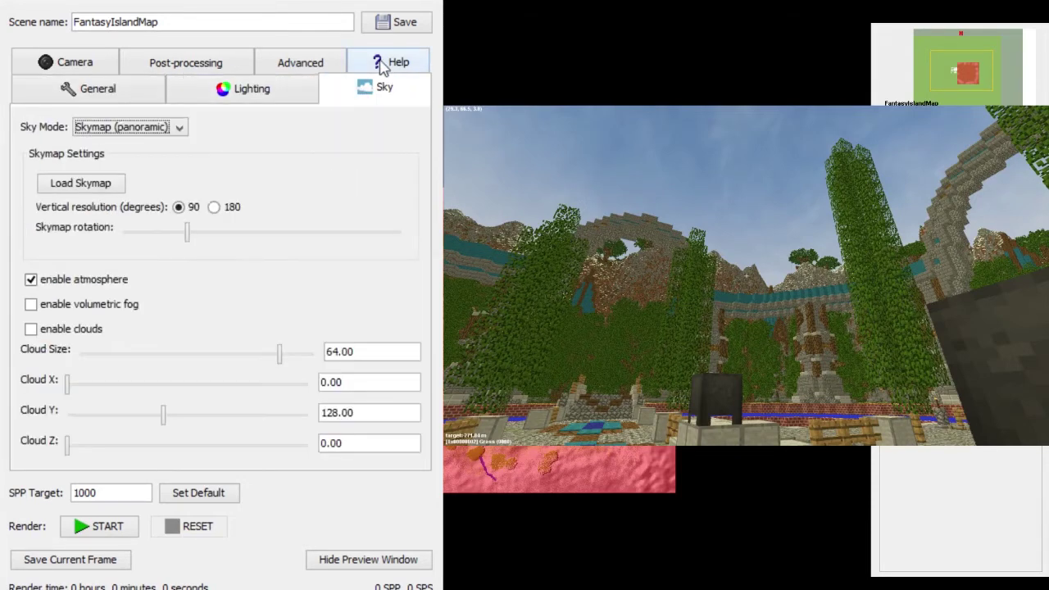
left_click(383, 64)
left_click(316, 97)
left_click(214, 97)
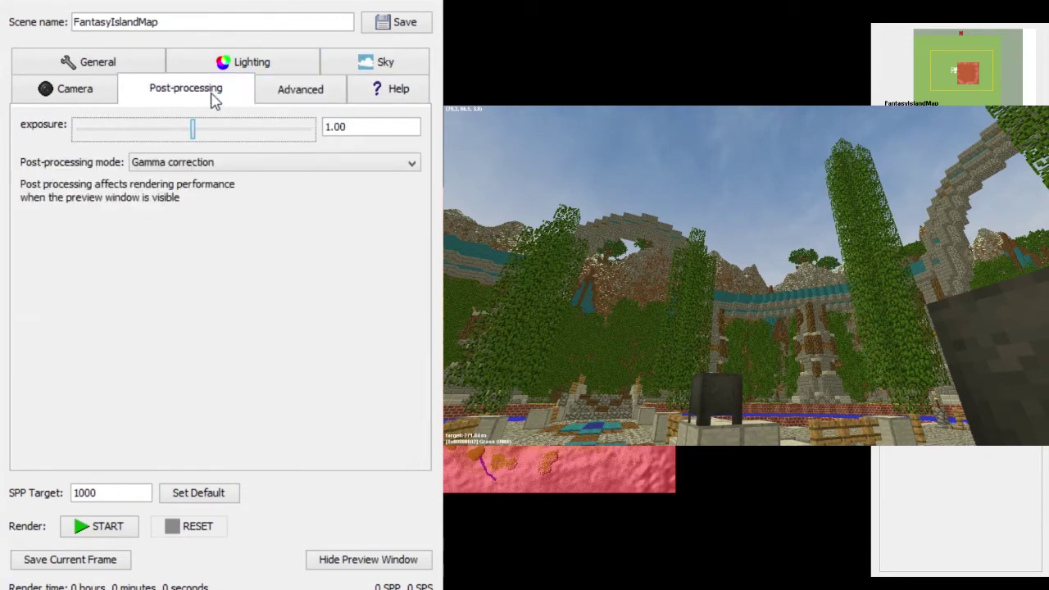
left_click(67, 98)
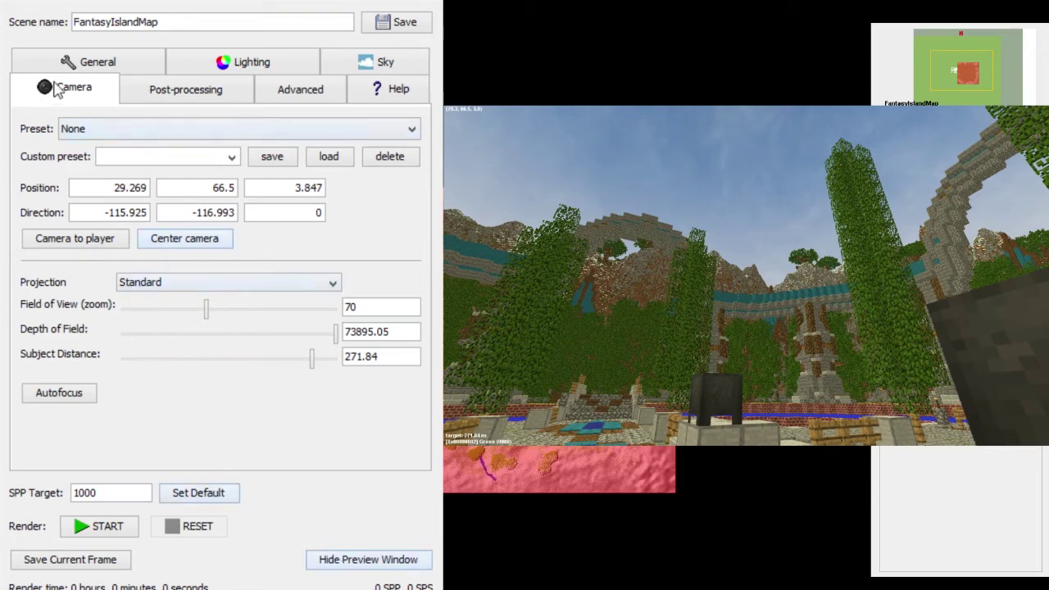
left_click(104, 525)
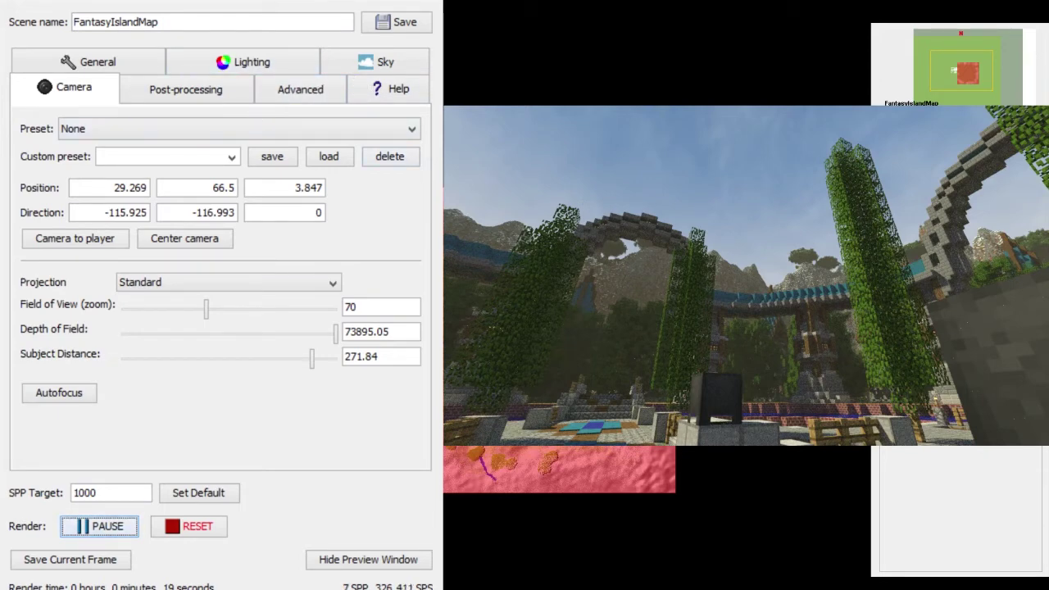
Swing the sun azimuth to about 268.87, then back to about 224.66.
left_click(252, 64)
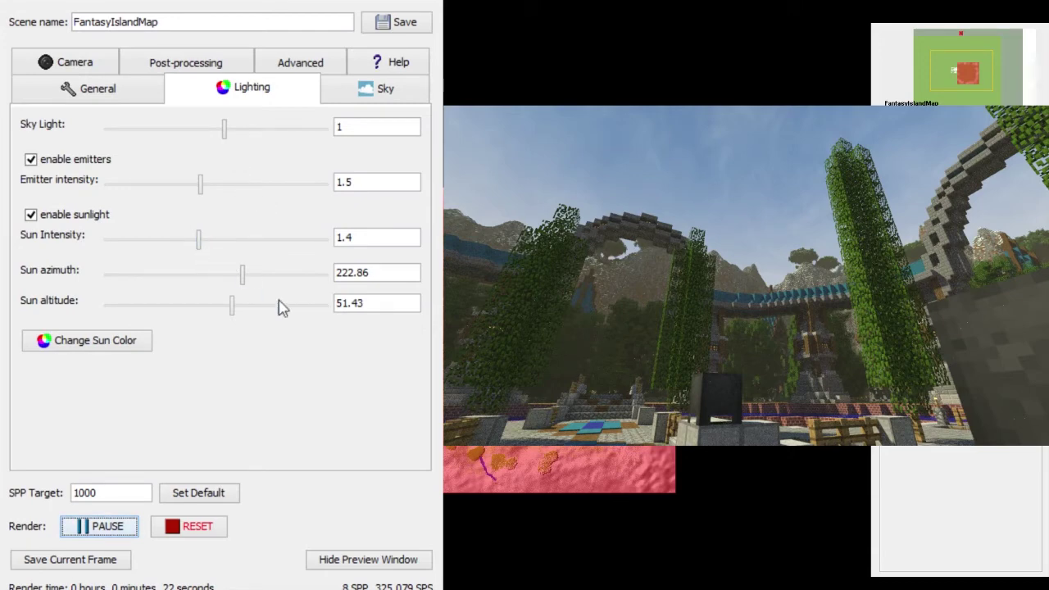
mouse_move(253, 280)
left_mouse_down()
mouse_move(242, 277)
mouse_move(272, 276)
left_mouse_up()
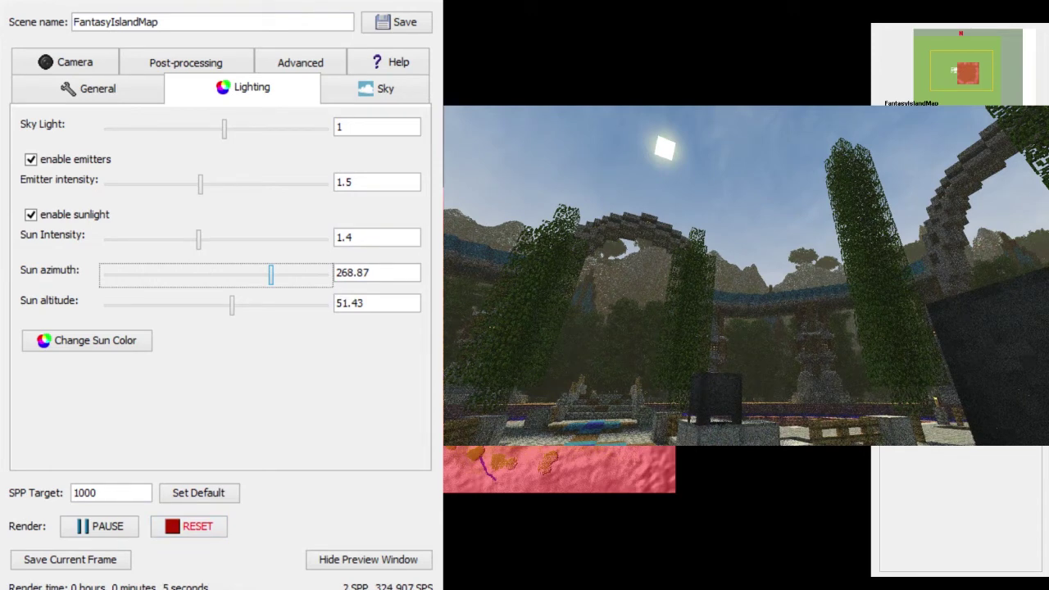
left_click_drag(271, 275, 244, 275)
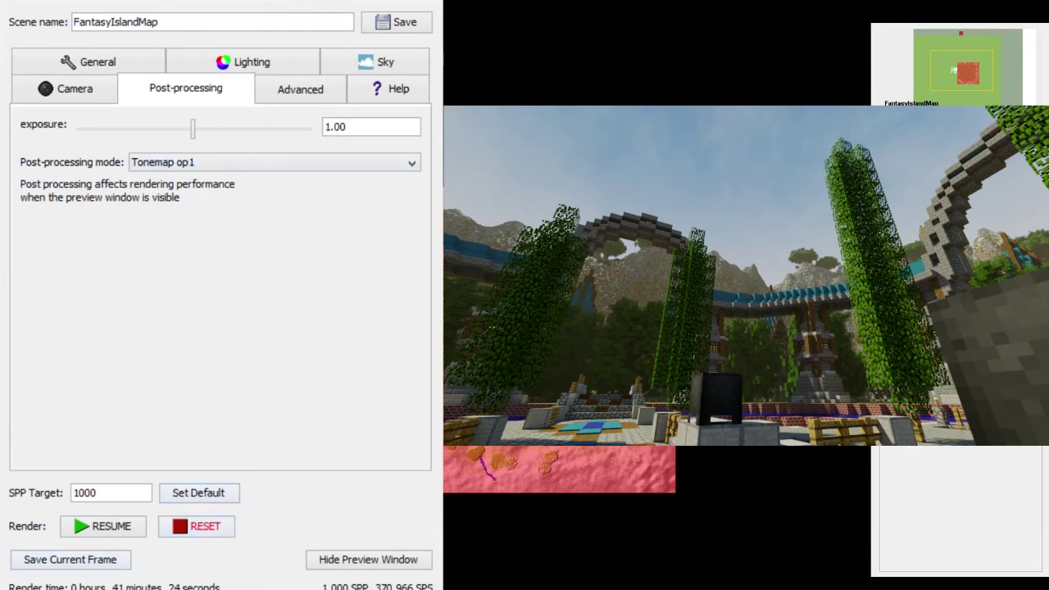
left_click(251, 163)
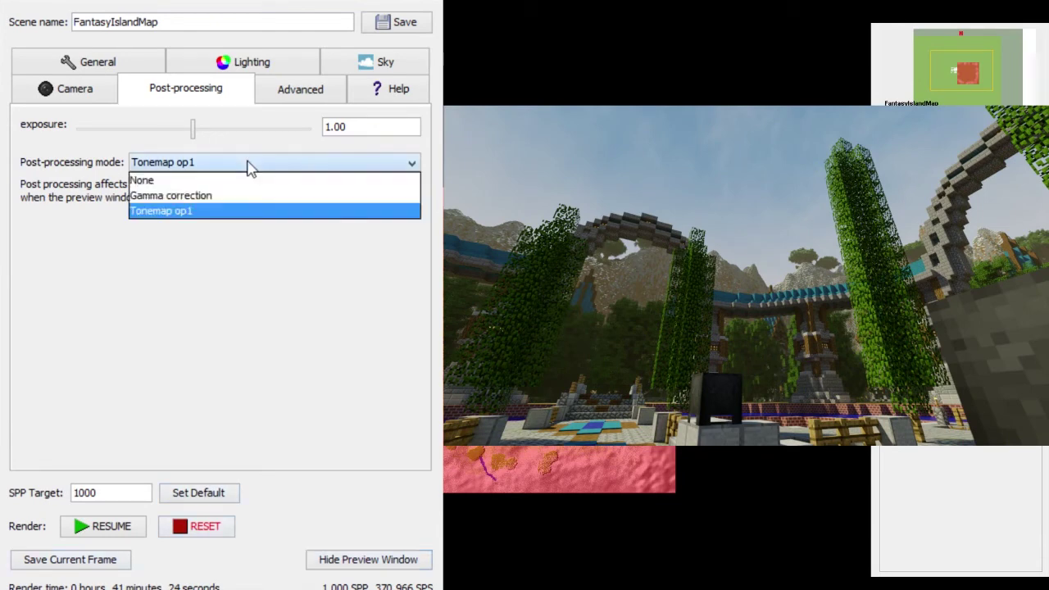
left_click(281, 202)
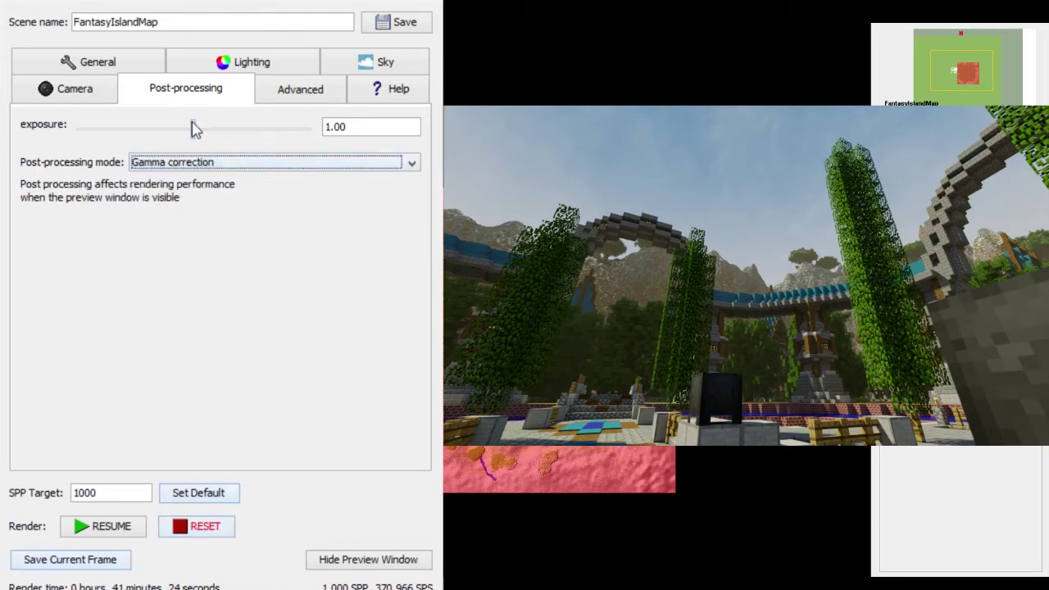
left_click(277, 164)
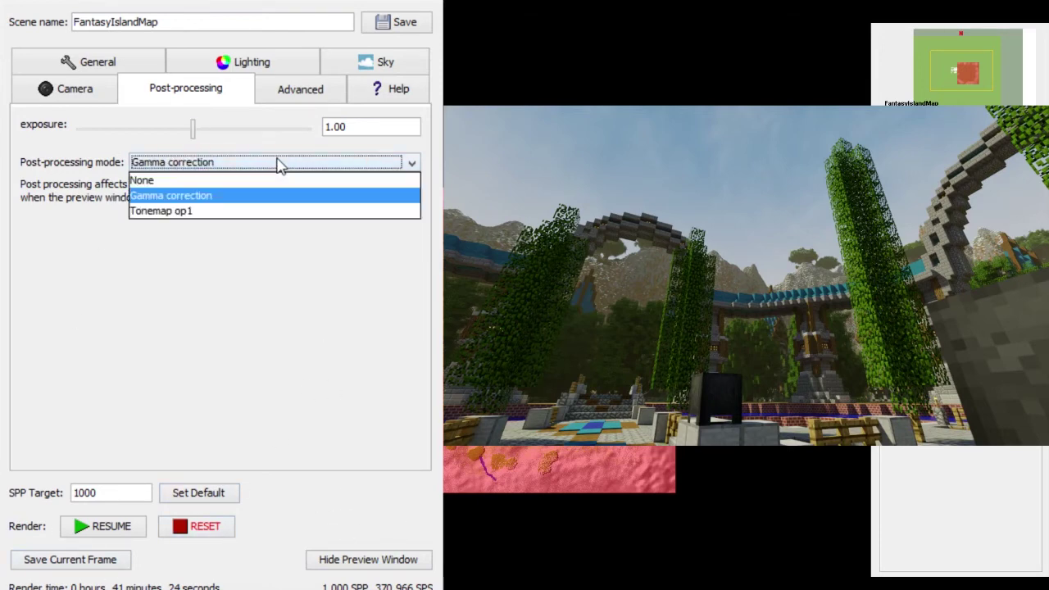
left_click(211, 177)
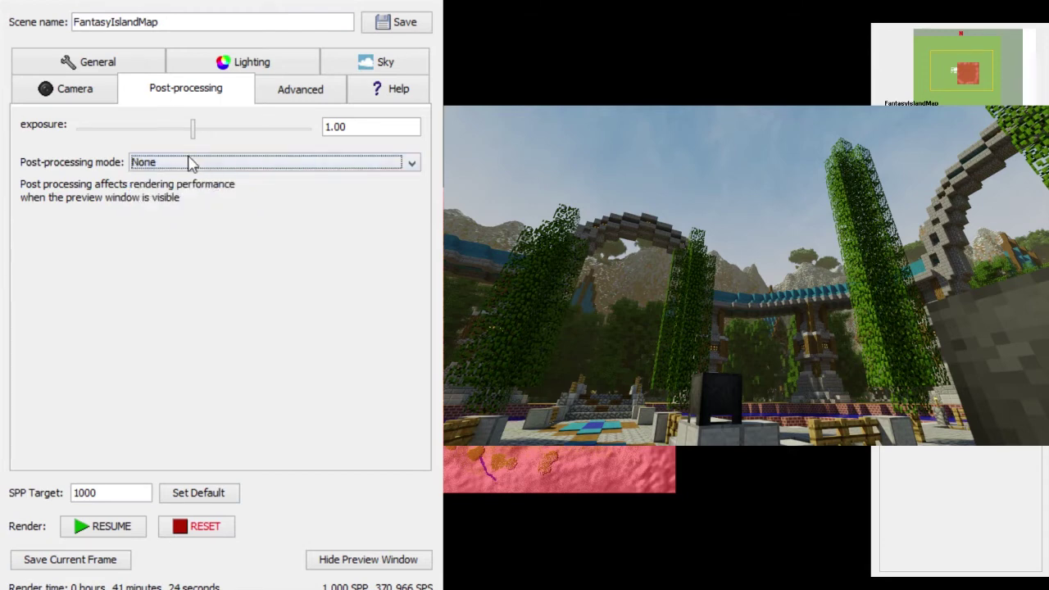
left_click(191, 162)
left_click(185, 214)
left_click(57, 565)
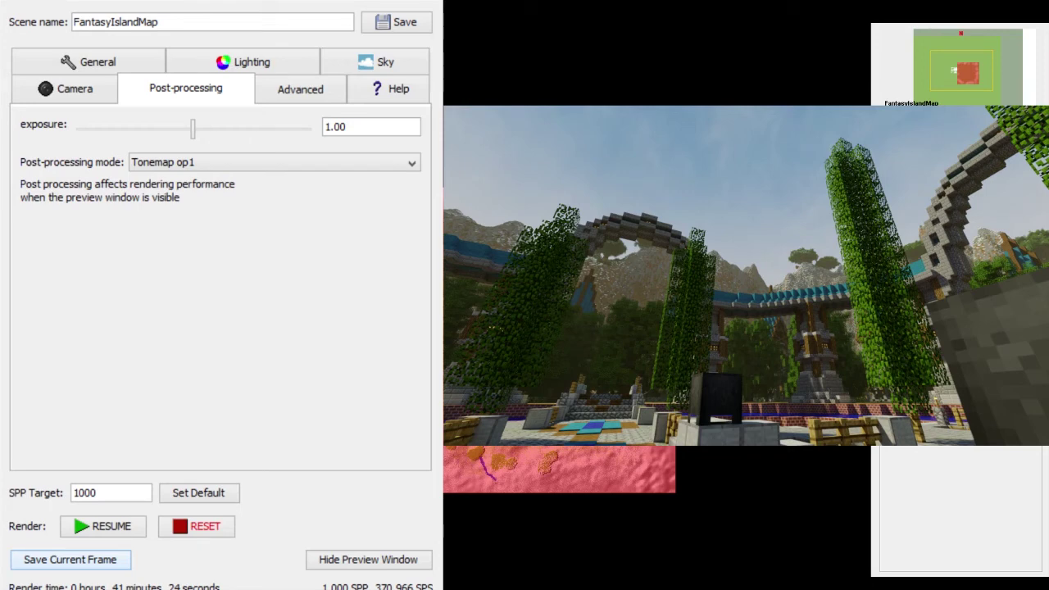
Save the finished 1000 SPP render as an image frame.
left_click(71, 559)
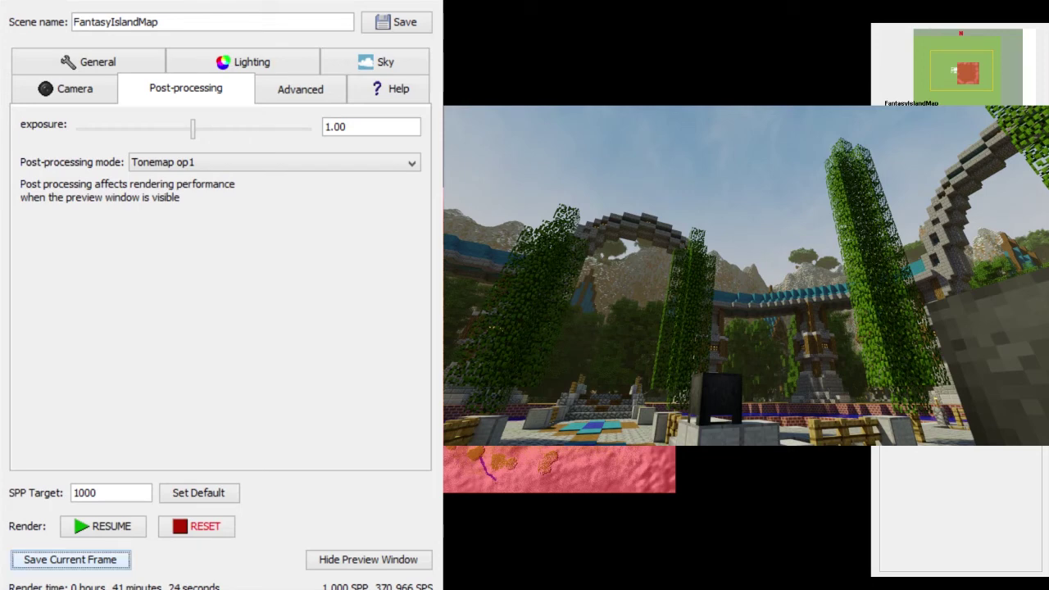